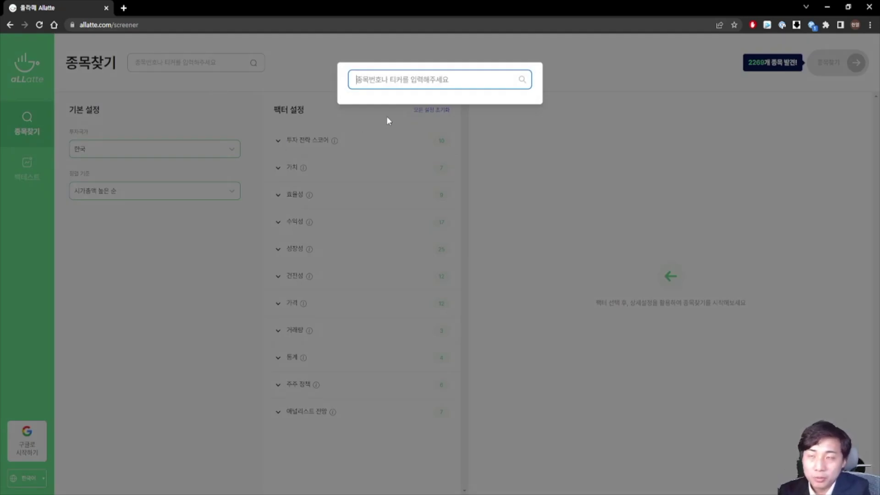
- Search for the stock by code 005930 and by the name 삼성전자, and open Samsung Electronics' detail page
type("005930")
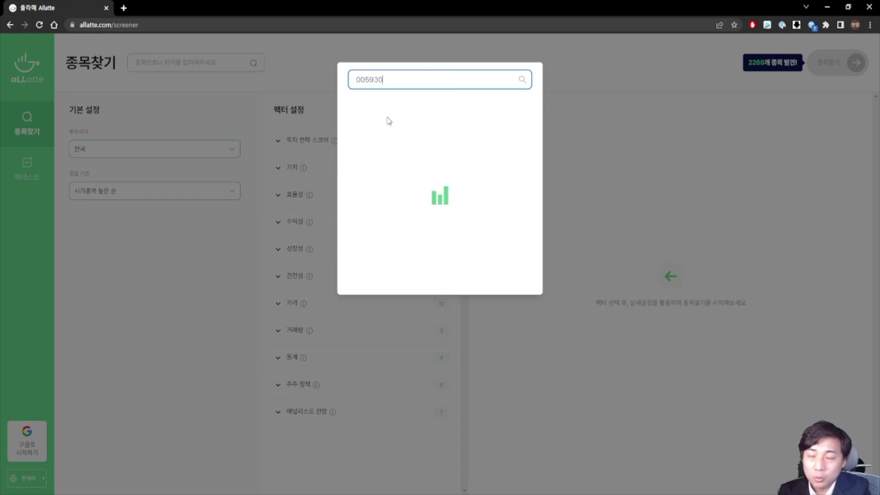
left_click(388, 121)
key("BackSpace")
key("BackSpace")
key("BackSpace")
key("BackSpace")
key("BackSpace")
key("BackSpace")
type("삼성전자")
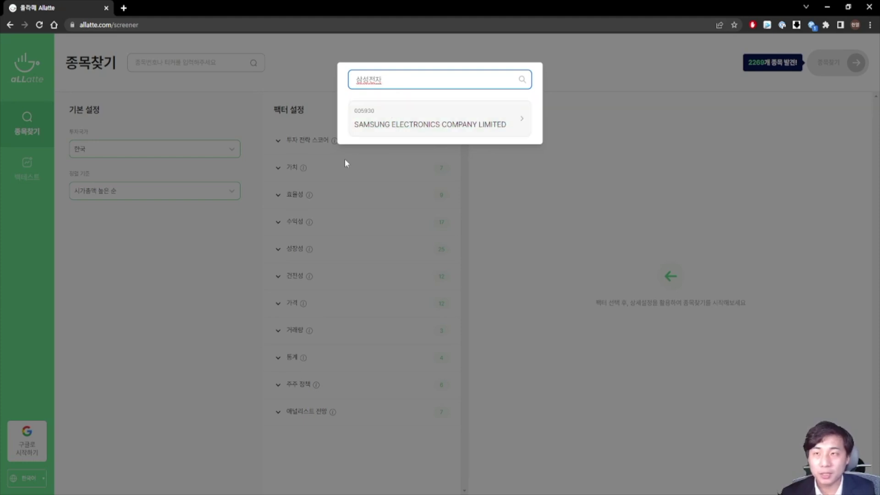
left_click(378, 130)
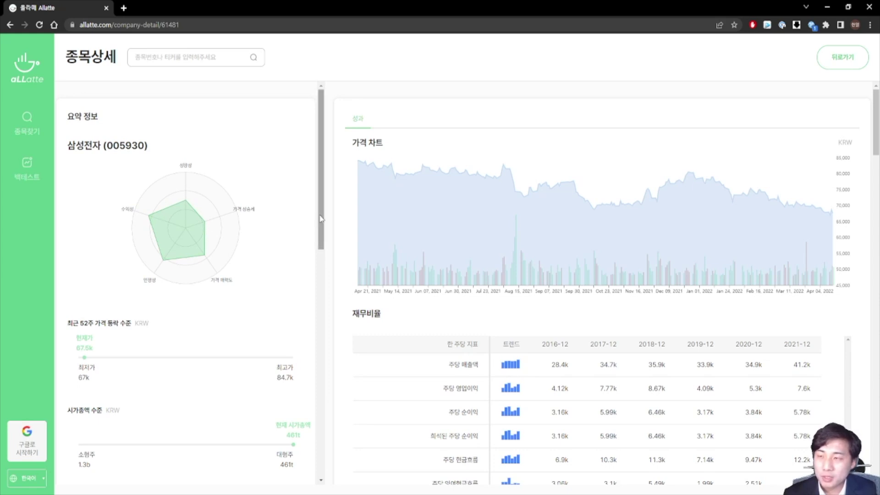
- Examine Samsung Electronics' summary data, price chart and financial ratio tables, and return to the stock screener
scroll(323, 219, "down", 1)
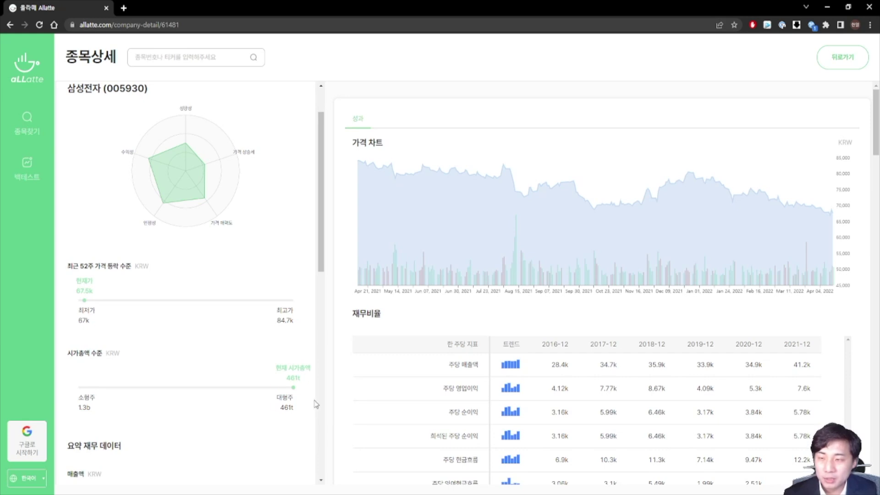
left_click_drag(320, 253, 319, 351)
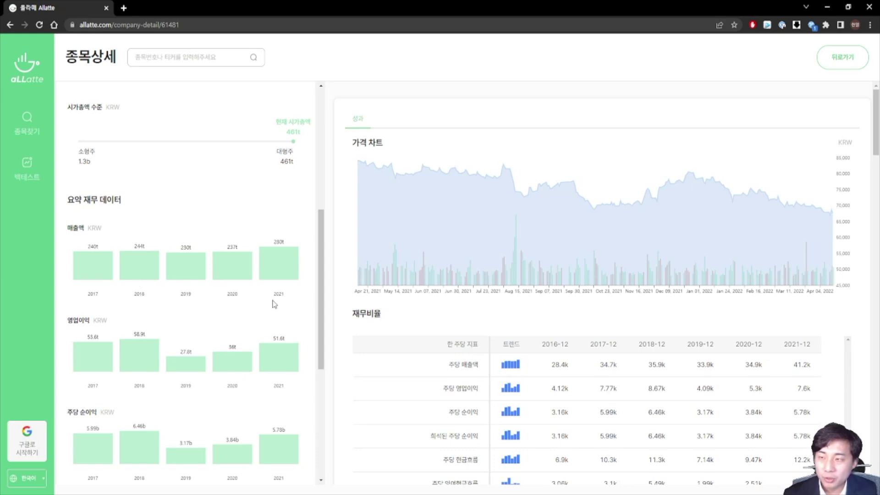
scroll(275, 316, "down", 2)
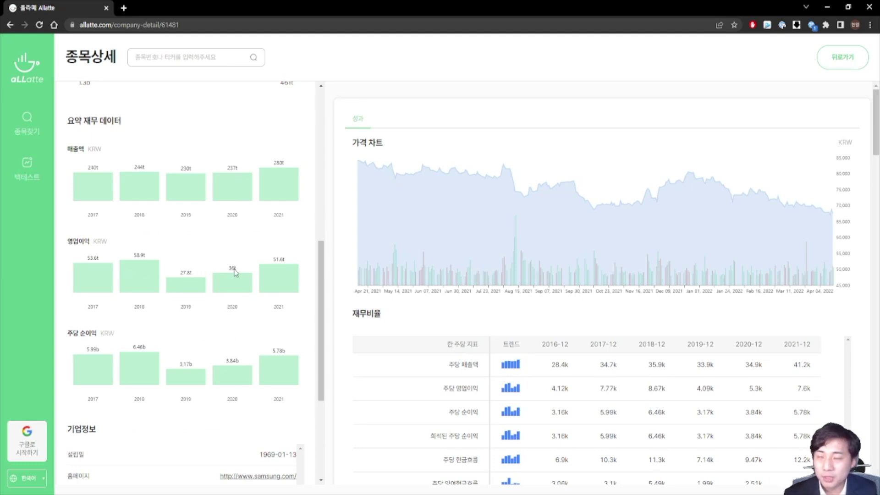
mouse_move(517, 256)
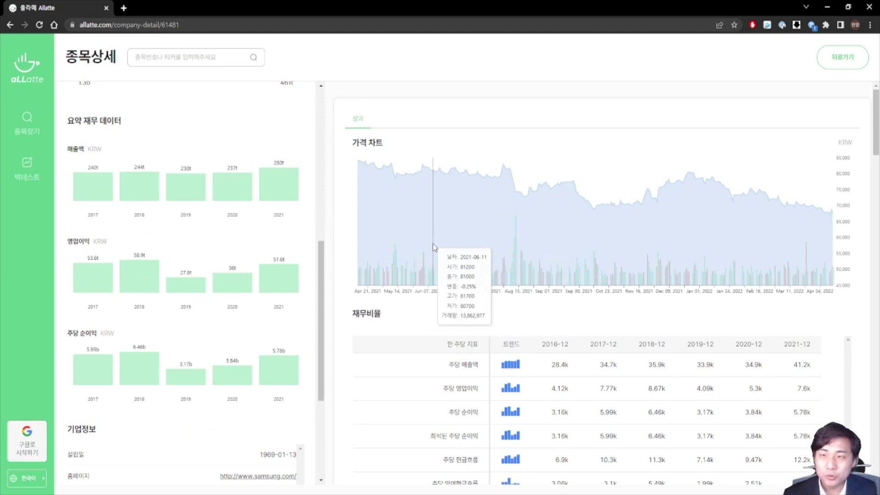
mouse_move(361, 171)
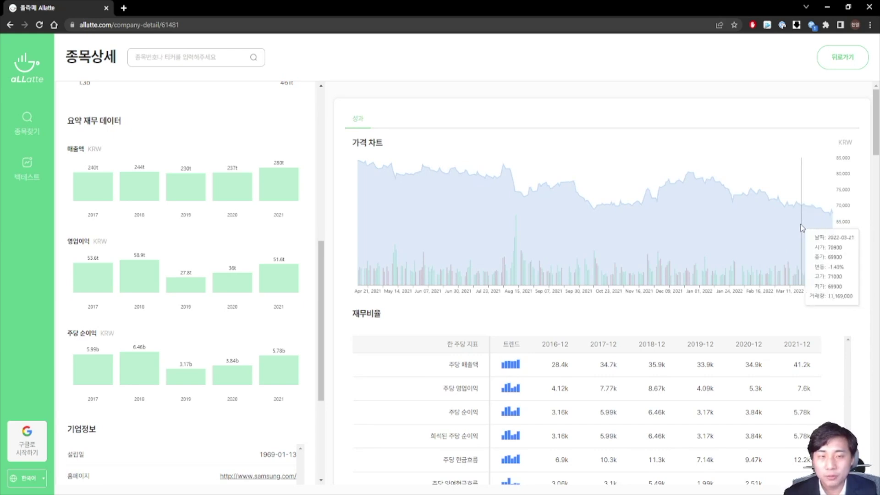
scroll(689, 225, "down", 2)
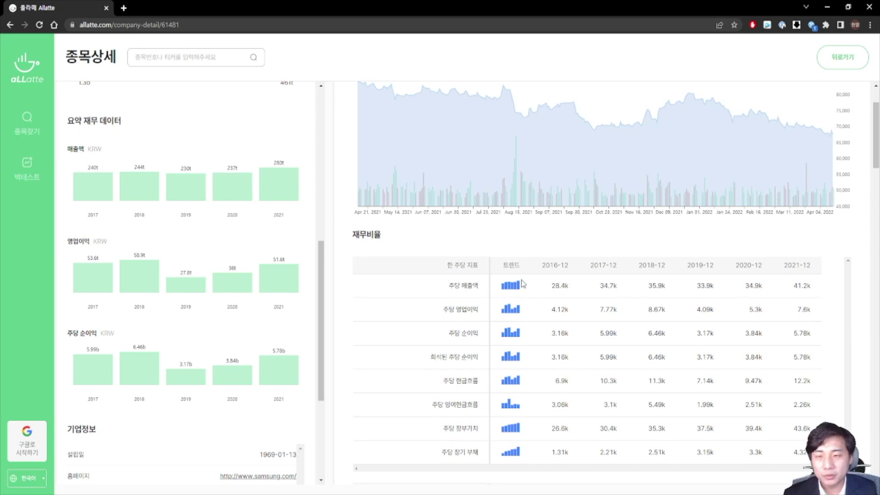
scroll(618, 296, "down", 2)
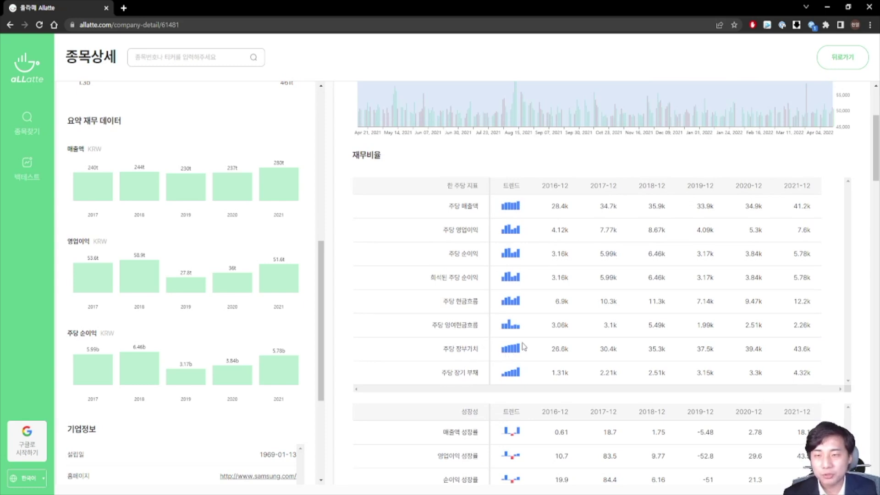
scroll(555, 277, "down", 10)
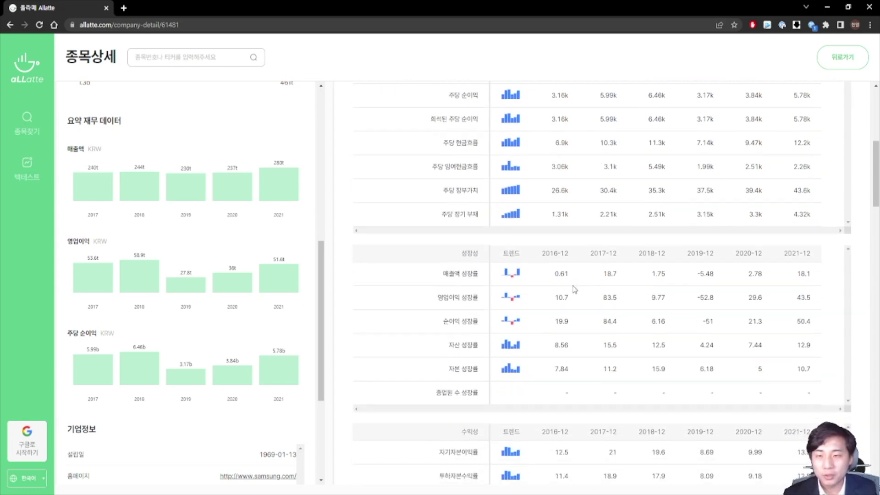
scroll(564, 293, "down", 3)
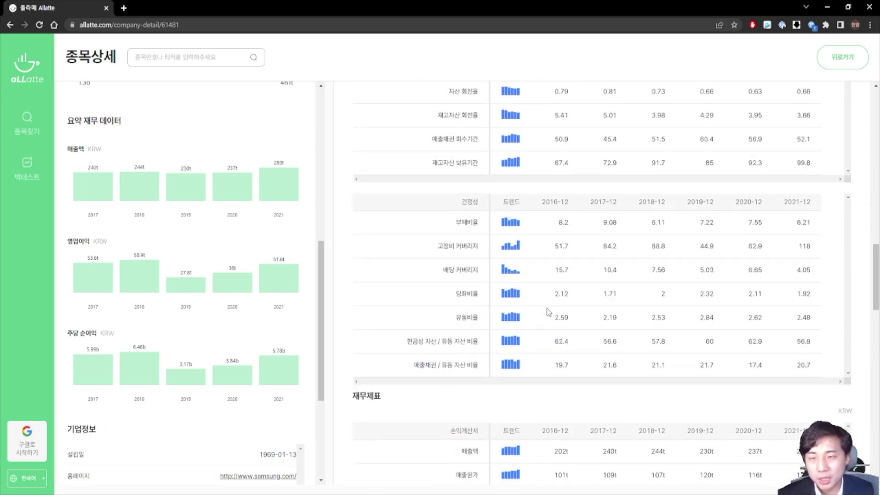
scroll(557, 326, "down", 6)
left_click(841, 61)
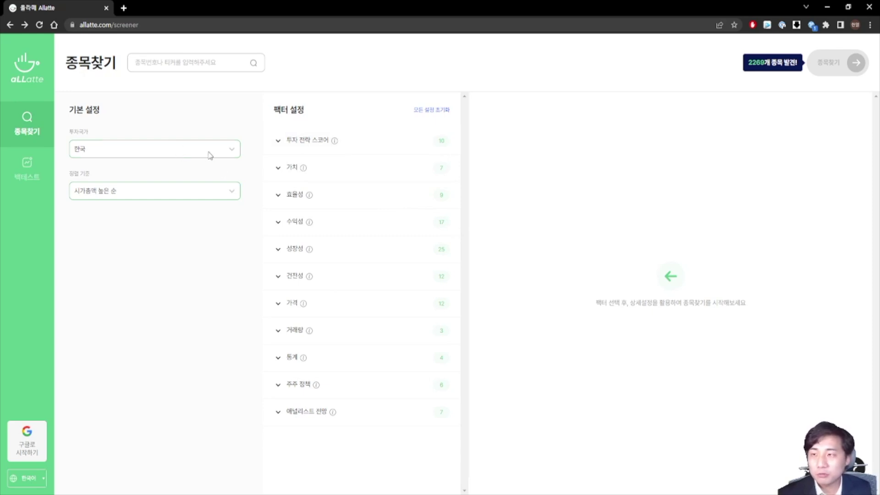
- Choose 한국 as the investment country and view the available sorting criteria without changing them
left_click(232, 151)
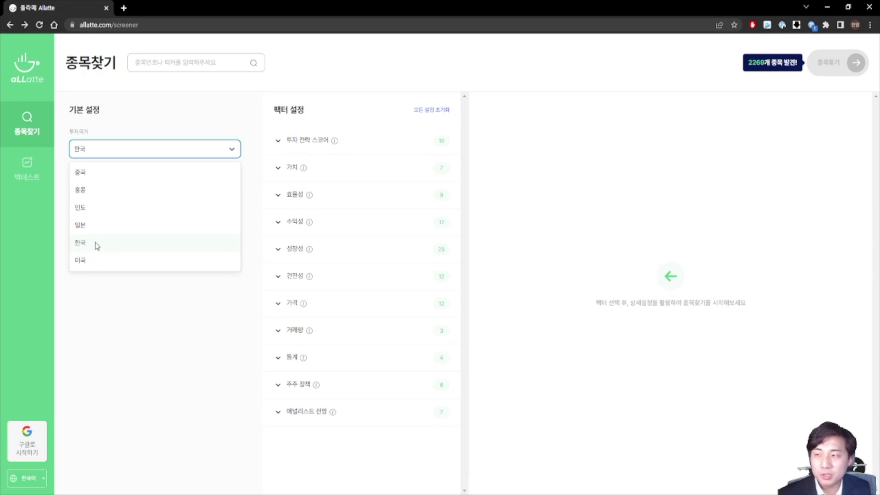
left_click(137, 249)
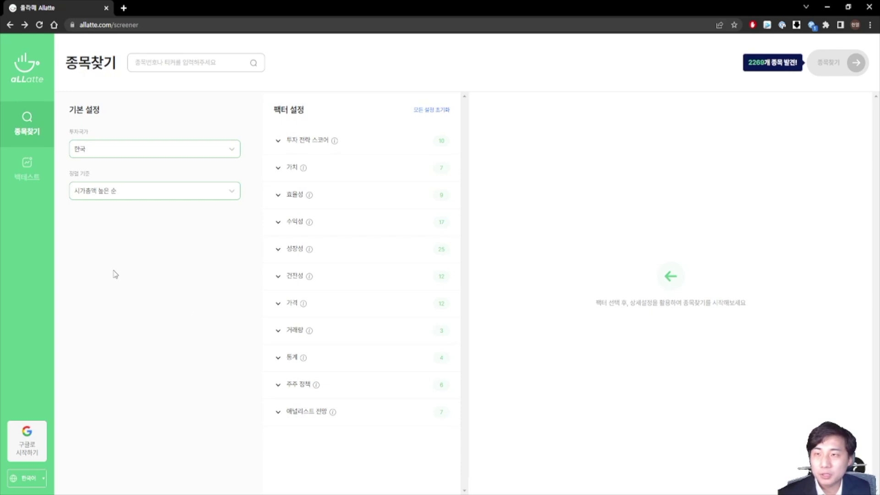
left_click(159, 197)
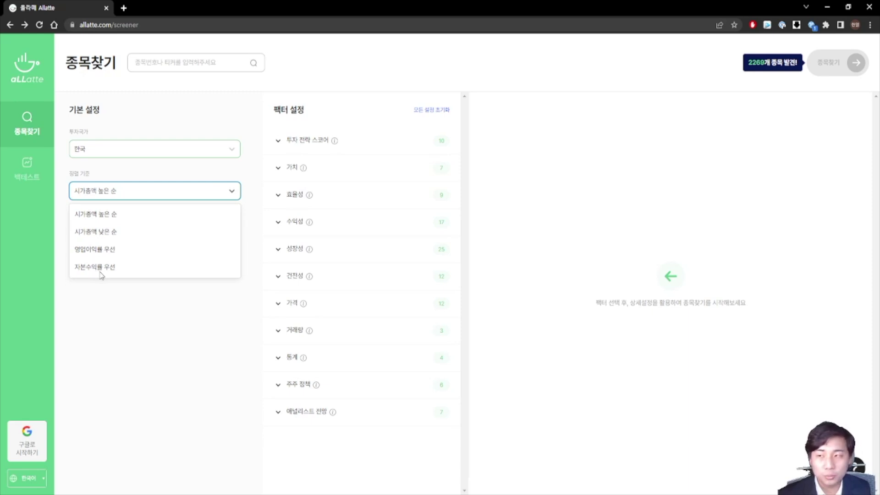
left_click(160, 340)
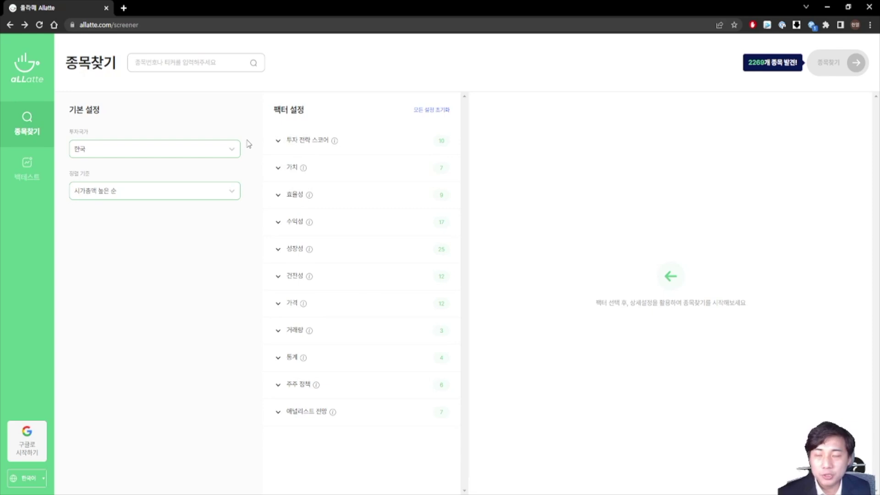
- Add the 벤저민 그레이엄 가치 스코어 factor from the investment strategy scores and set its ratio range to 90%–100%
left_click(278, 145)
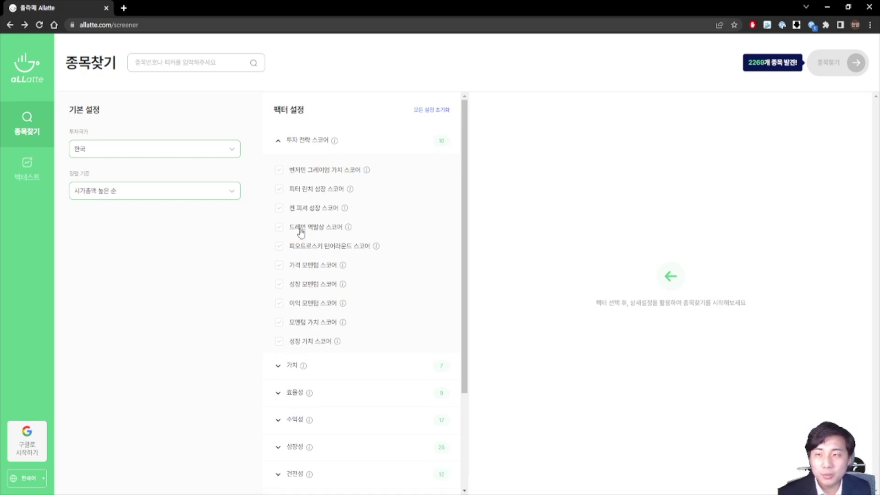
mouse_move(368, 175)
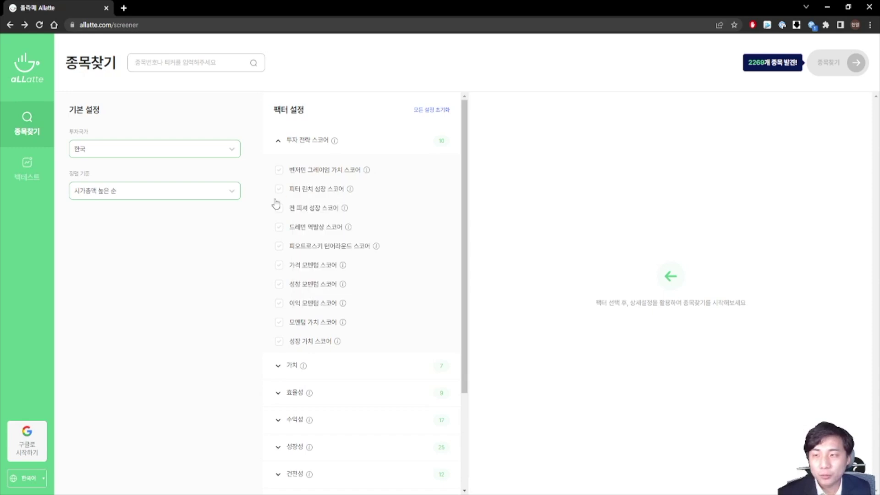
left_click(281, 173)
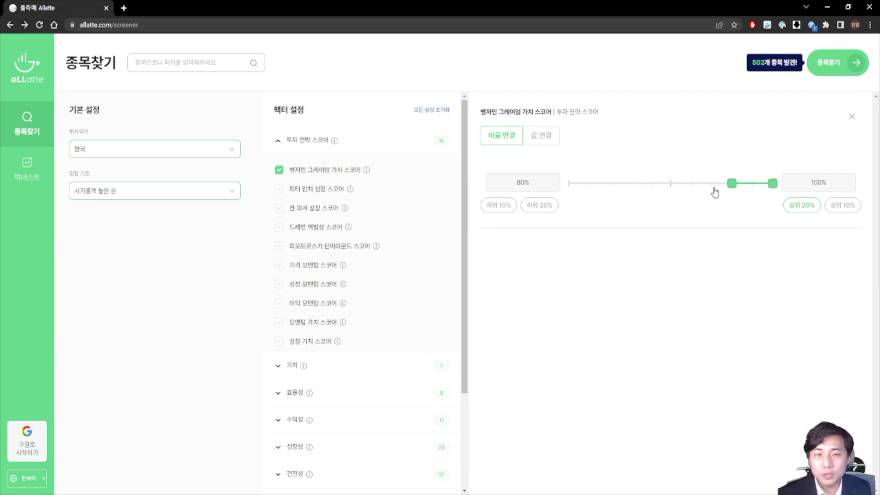
left_click_drag(733, 186, 689, 186)
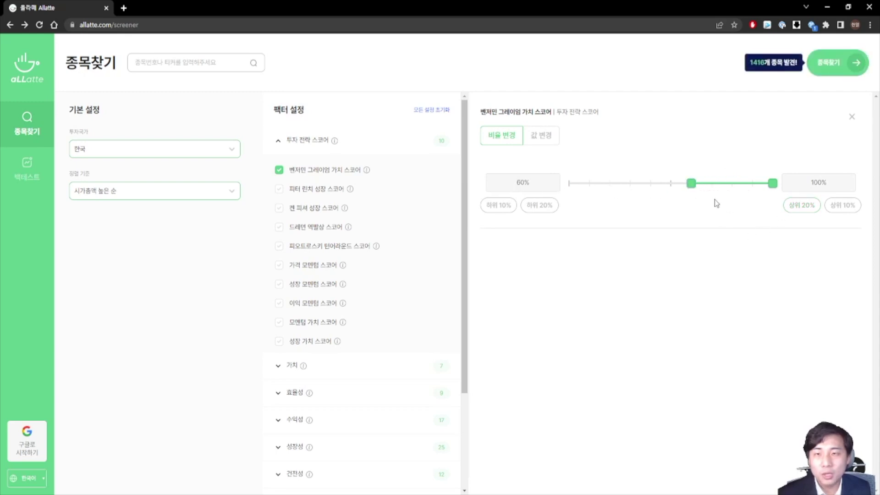
left_click_drag(691, 184, 751, 184)
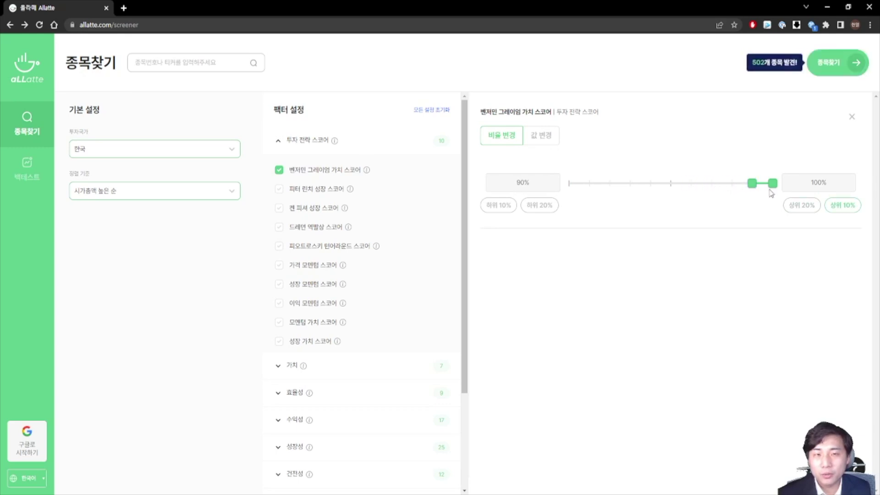
- Switch the Graham score factor to value-based filtering, try a minimum of 5, and set the minimum to 7 with the maximum at MAX
left_click(542, 137)
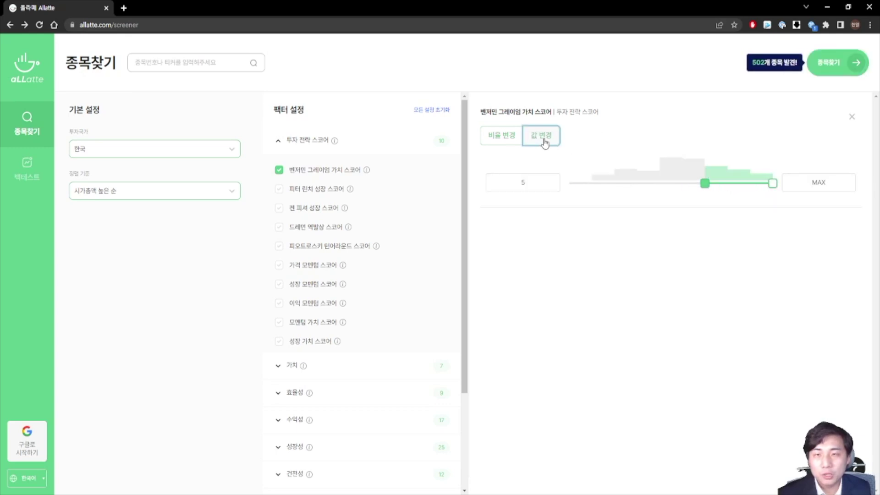
left_click_drag(705, 188, 752, 186)
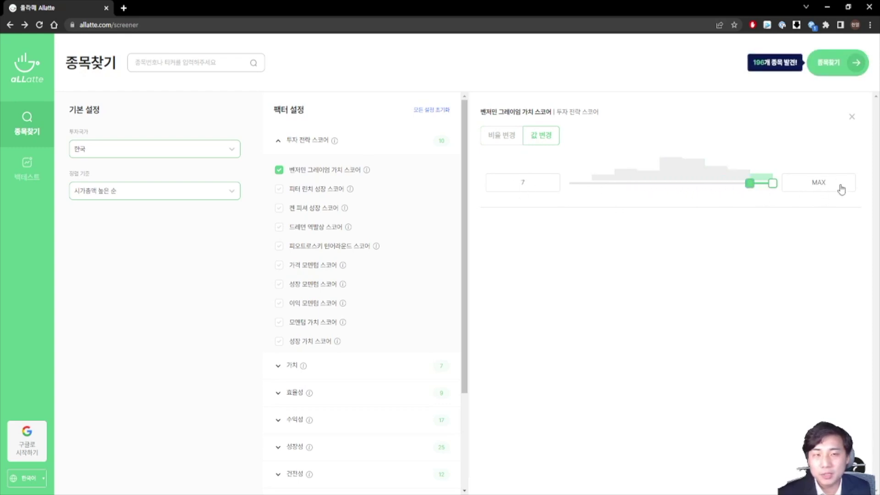
left_click(534, 186)
type("5")
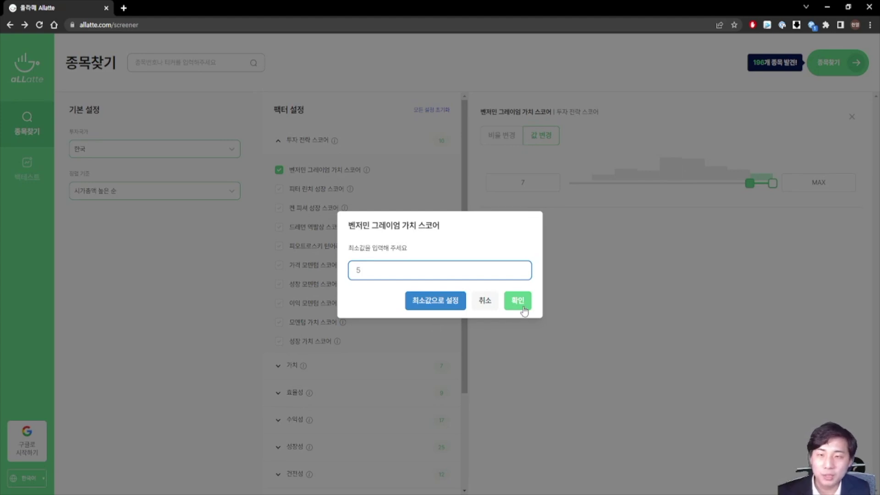
left_click(524, 312)
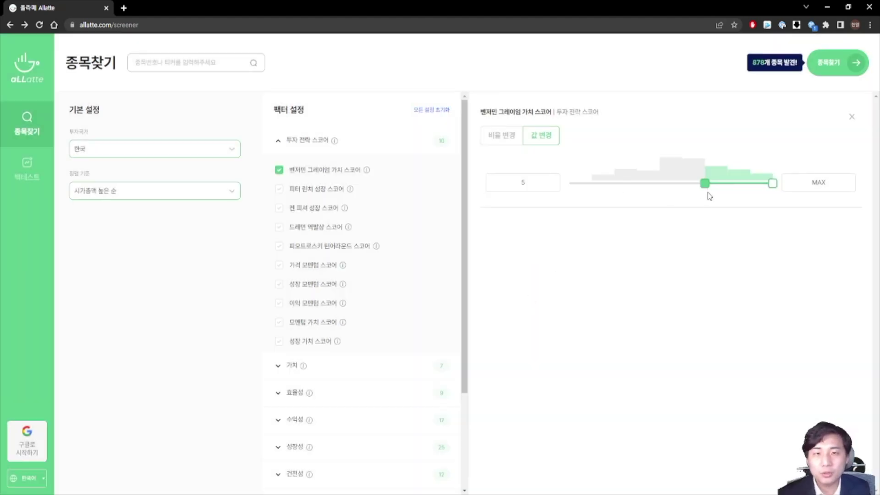
left_click_drag(705, 183, 761, 185)
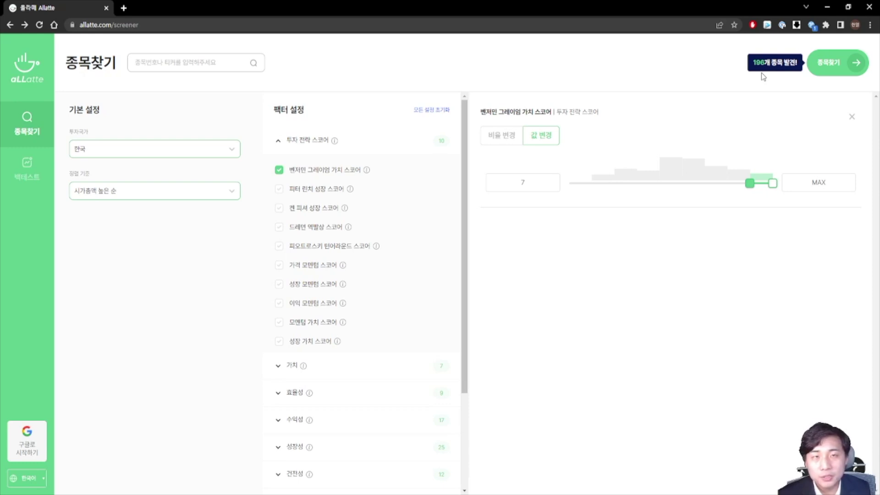
- Run the stock search with the Graham score filter and browse the first two pages of the result list
left_click(852, 66)
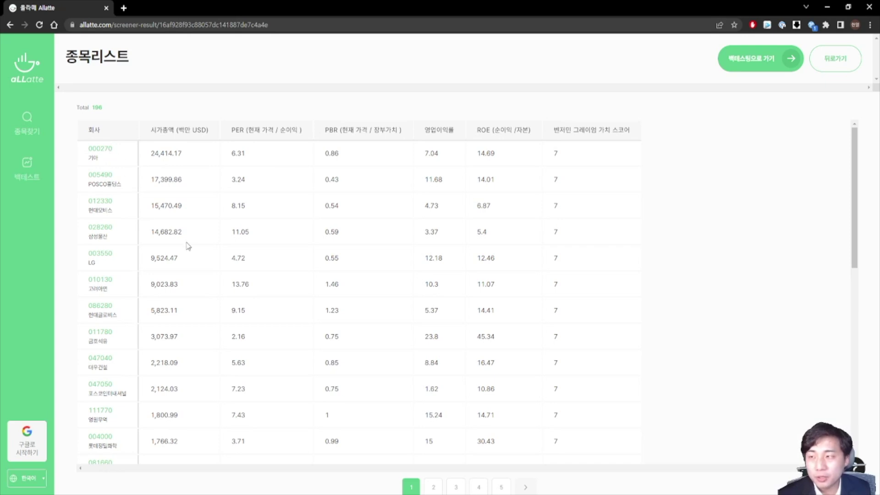
scroll(196, 236, "down", 10)
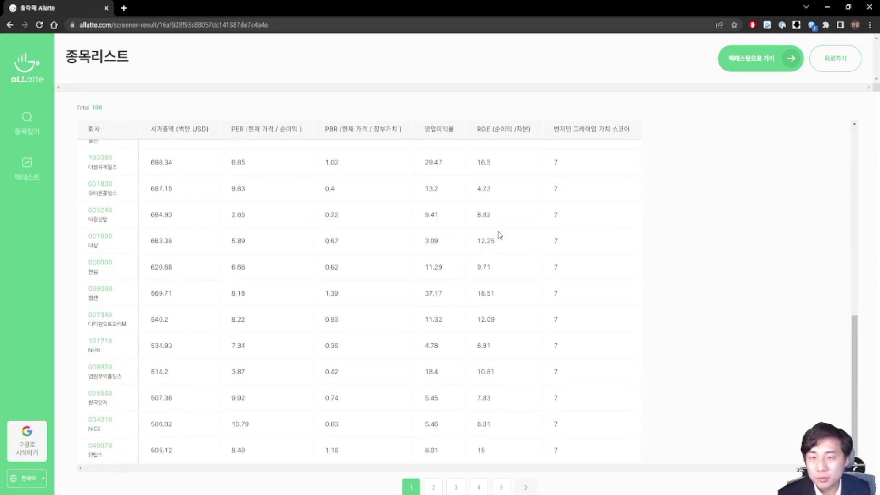
left_click(433, 486)
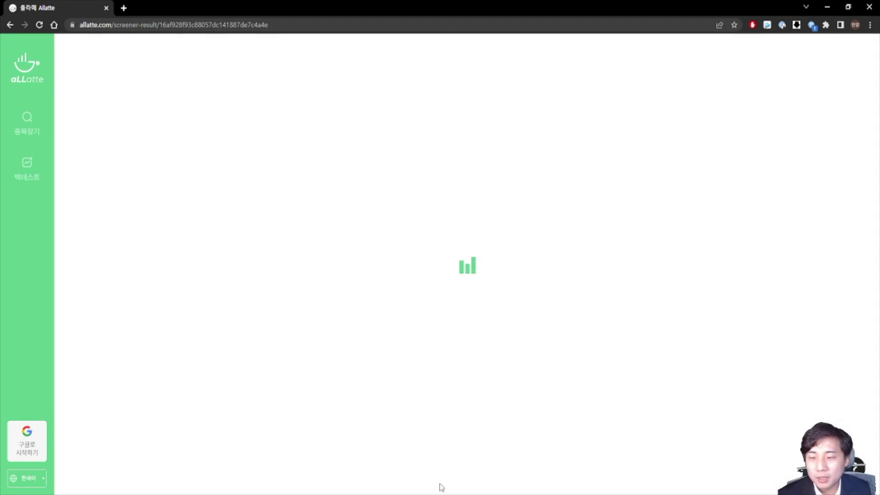
left_click(413, 488)
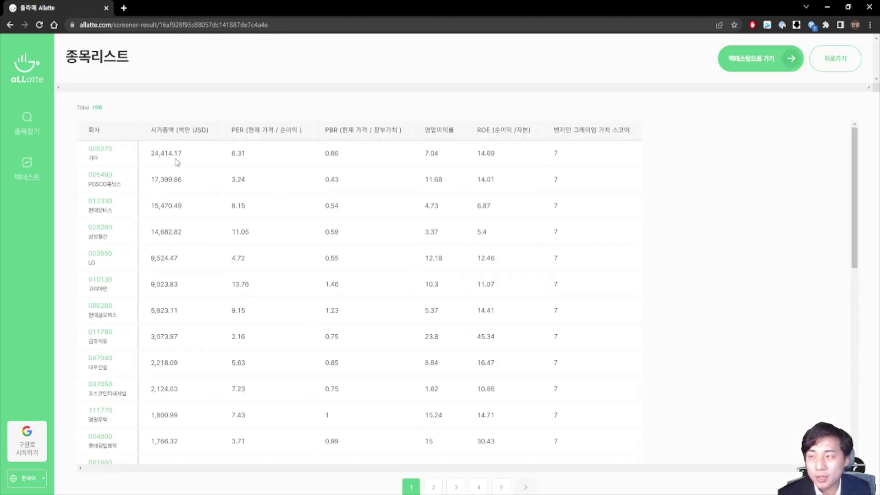
- Open 기아 (000270) from the result list, review its detail page, and return to the screener settings
left_click(106, 154)
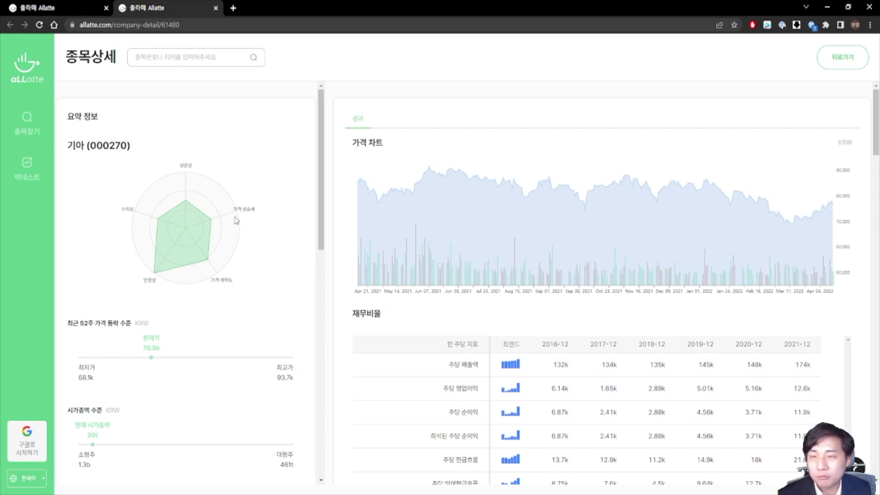
scroll(222, 324, "down", 3)
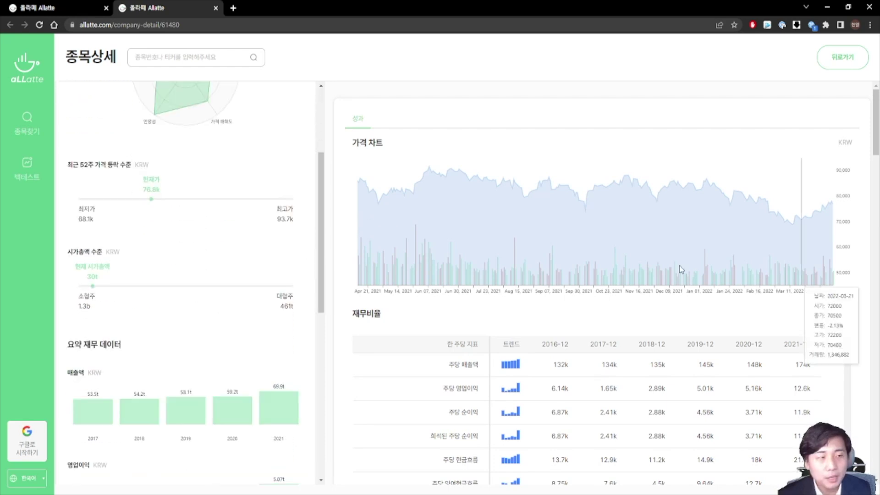
left_click(843, 60)
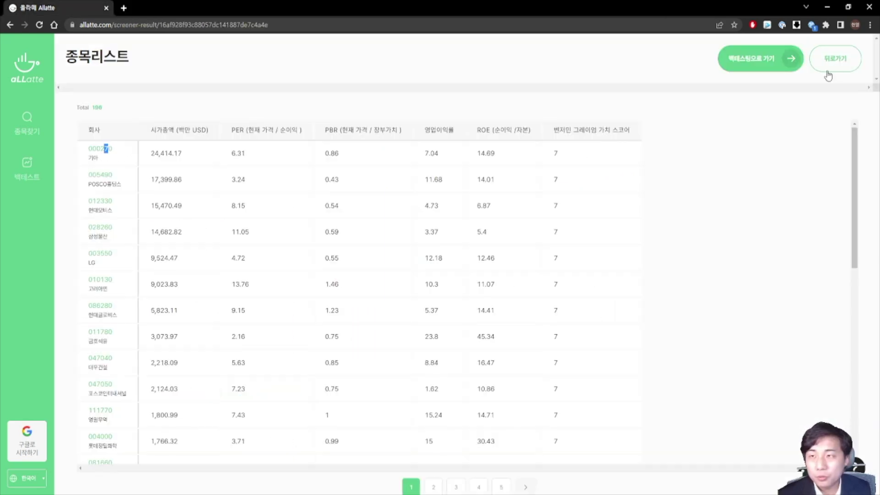
left_click(843, 66)
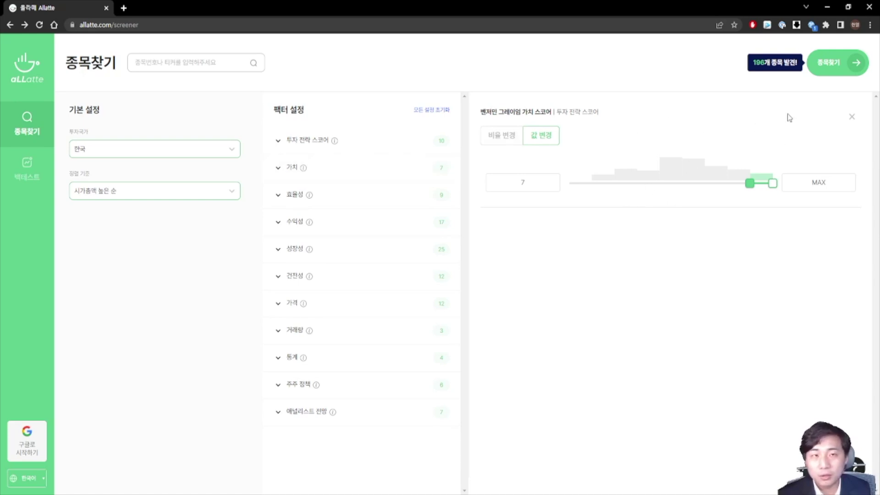
- Remove the Benjamin Graham score filter and look through the 가치 (value) and 효율성 (efficiency) factor lists
left_click(853, 117)
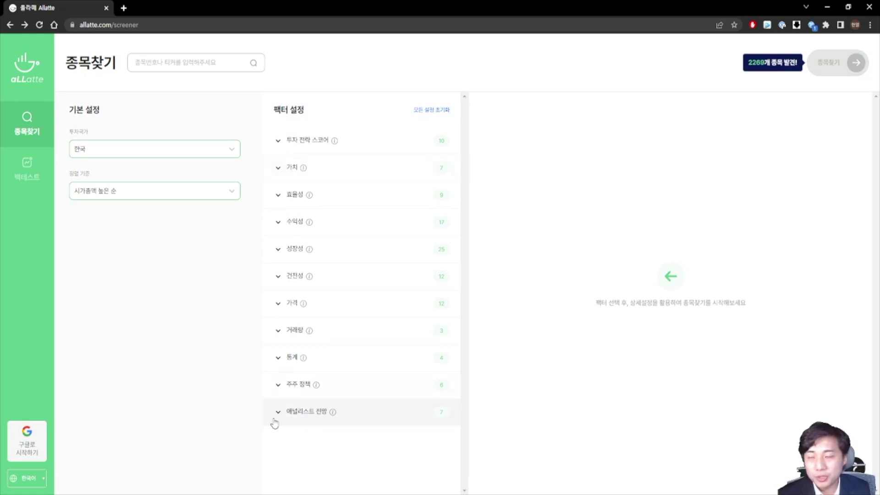
left_click(278, 171)
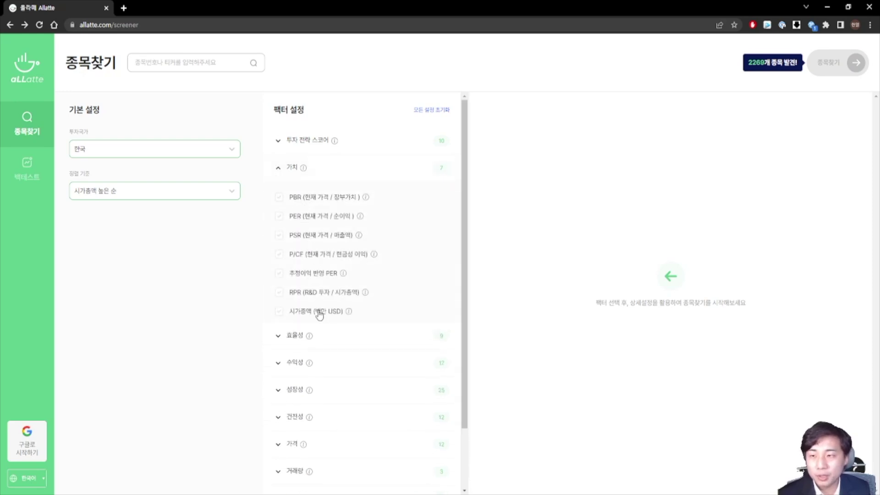
left_click(278, 168)
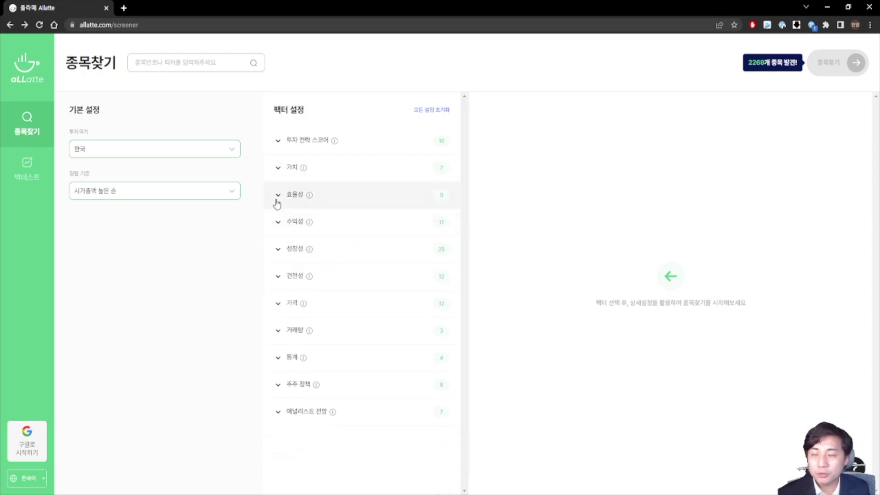
left_click(278, 204)
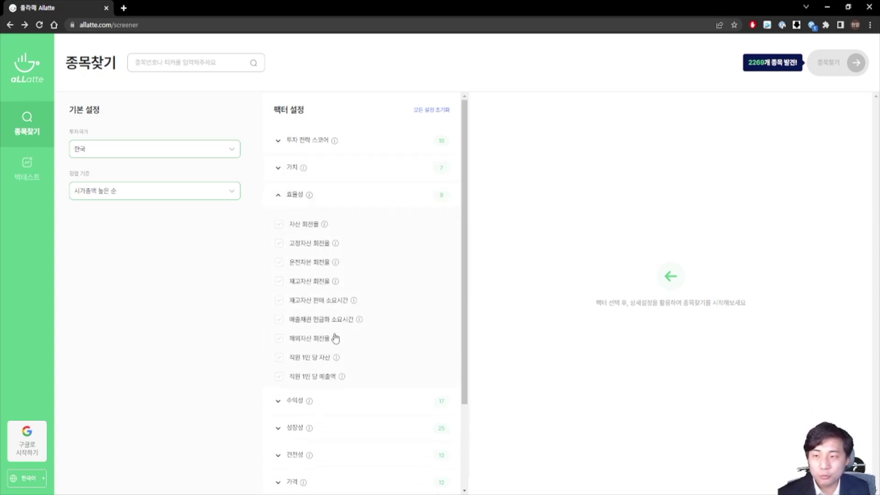
left_click(278, 198)
- Look through the 수익성 (profitability) factor list, including the ROE, ROIC and ROA variants
left_click(280, 229)
scroll(333, 242, "down", 2)
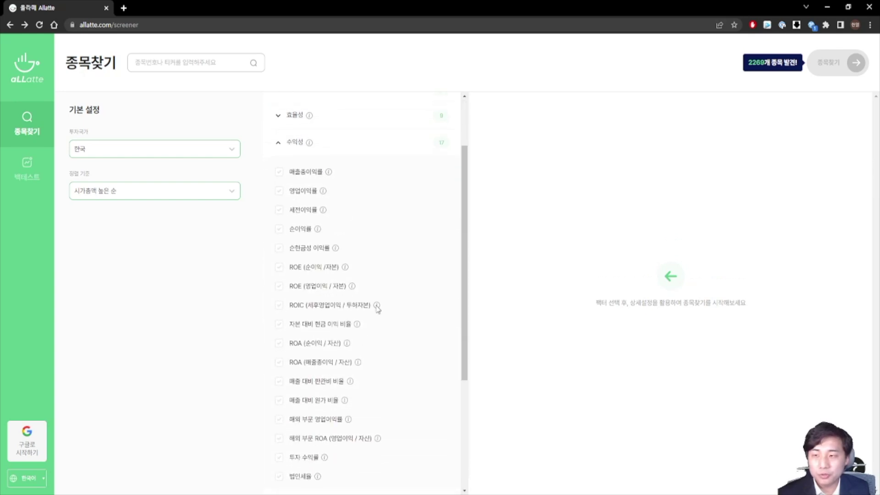
scroll(370, 362, "down", 3)
scroll(330, 275, "up", 5)
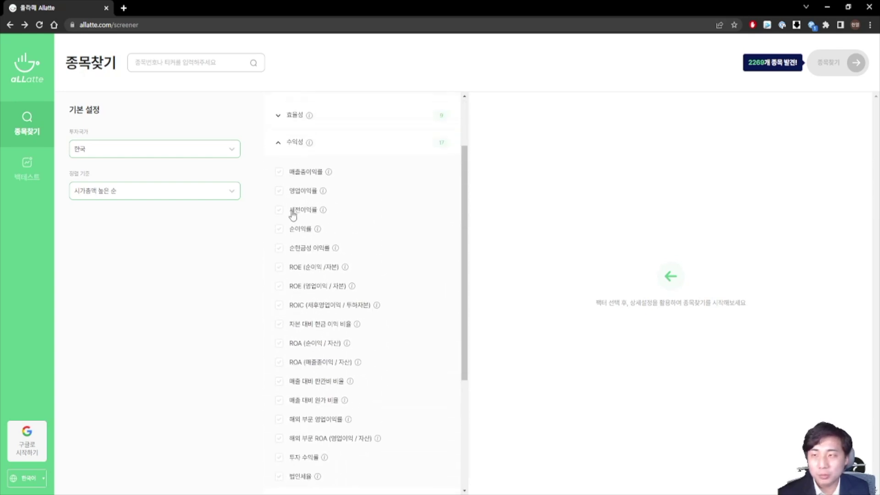
left_click(280, 150)
- Examine which factors the 성장성 (growth) and 가격 (price) categories offer
left_click(279, 251)
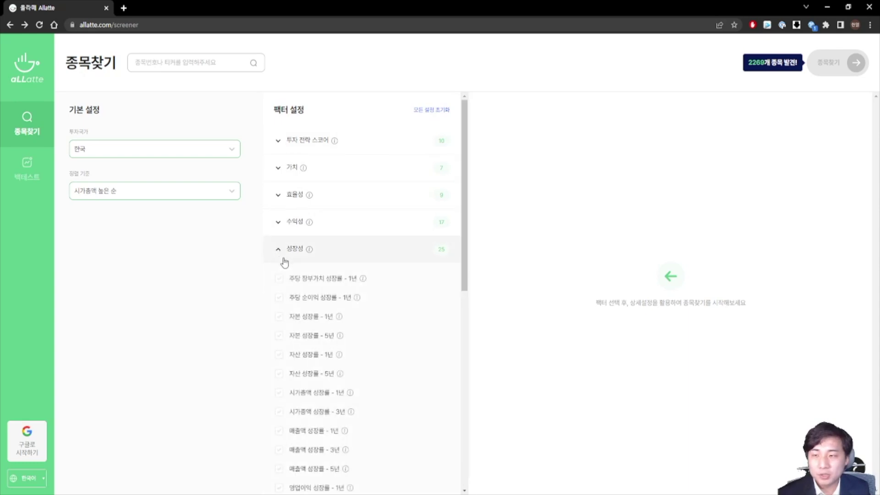
scroll(390, 292, "down", 2)
scroll(360, 363, "down", 5)
scroll(361, 356, "up", 1)
scroll(362, 356, "up", 10)
left_click(279, 252)
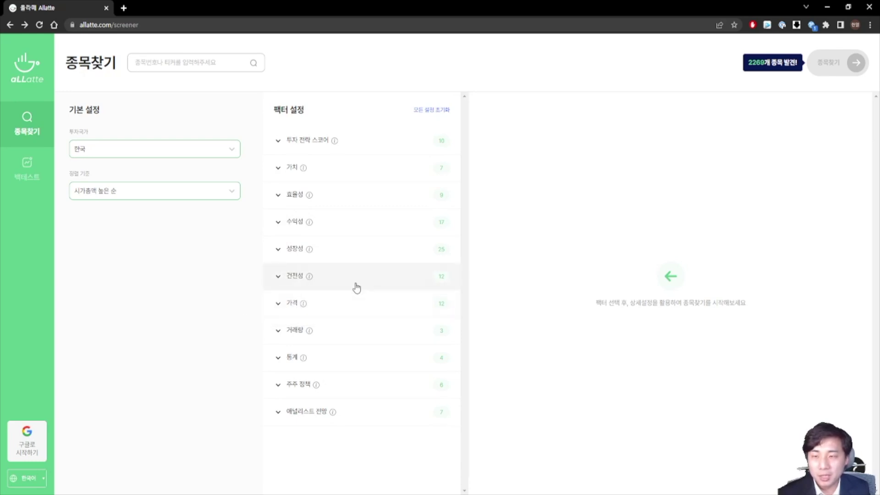
left_click(351, 316)
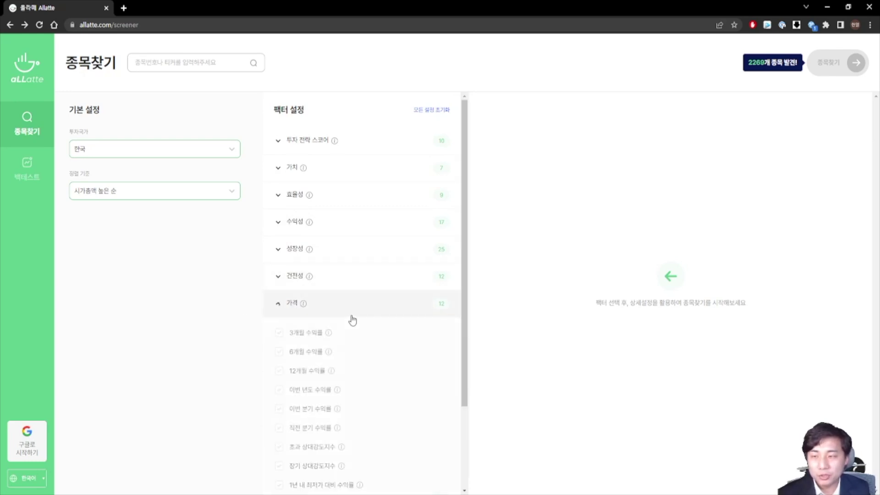
scroll(360, 320, "down", 1)
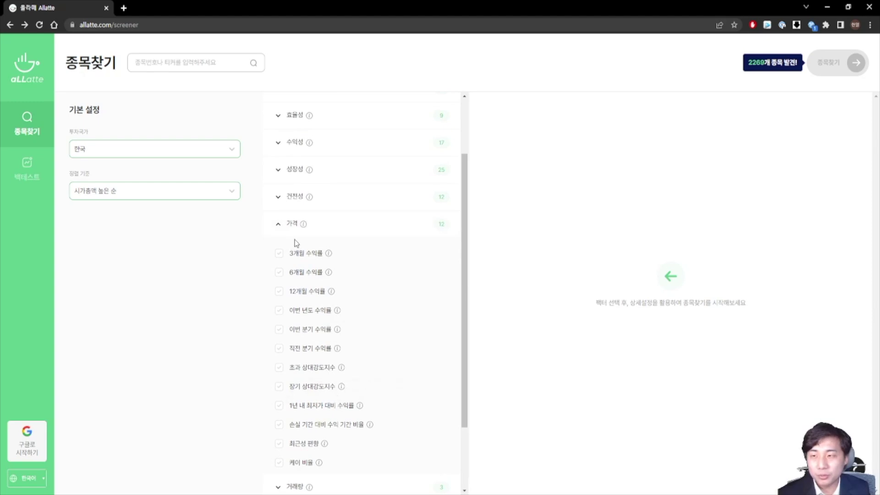
left_click(329, 232)
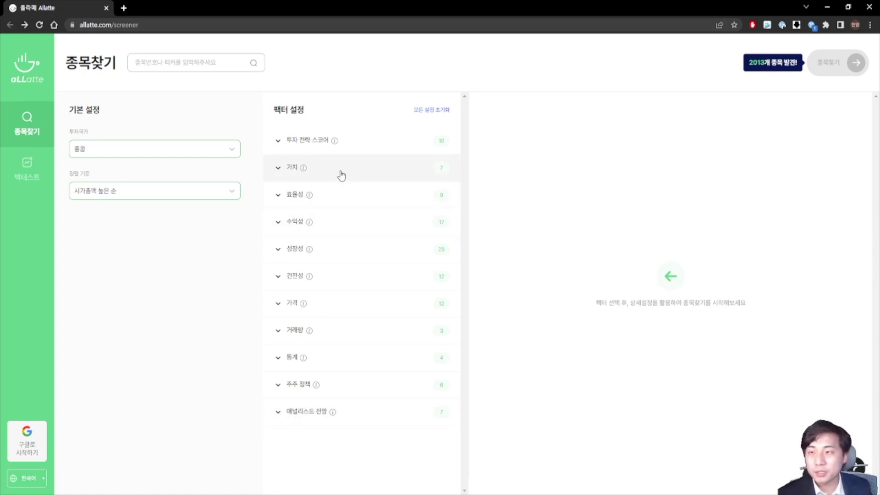
- With 한국 as the investment country, add the PBR value factor and set its maximum to 1.5
left_click(342, 176)
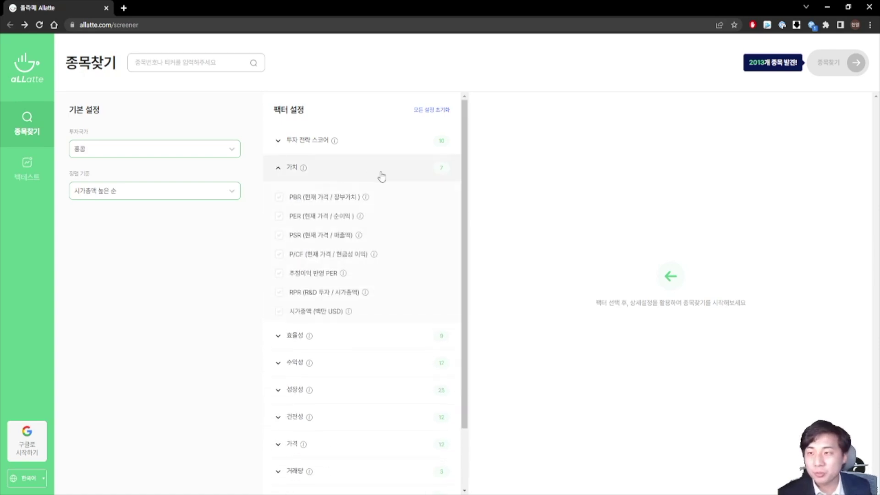
left_click(279, 197)
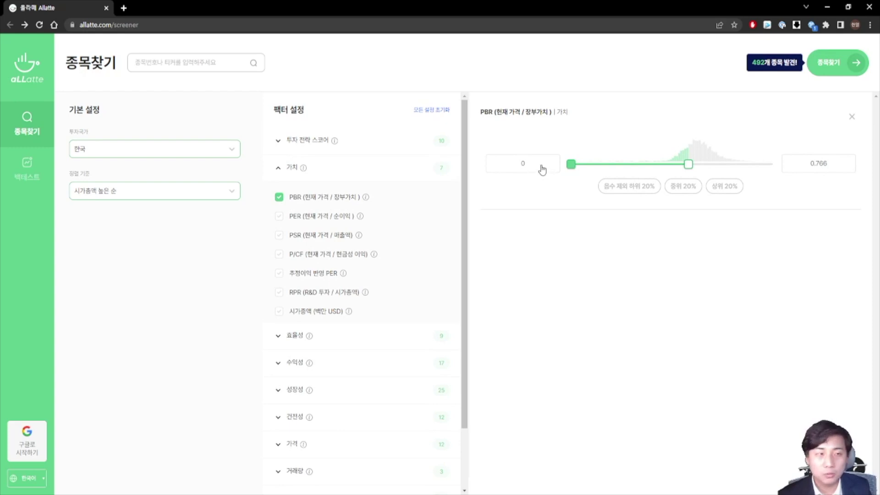
left_click(821, 166)
left_click_drag(417, 277, 303, 274)
type("1.5")
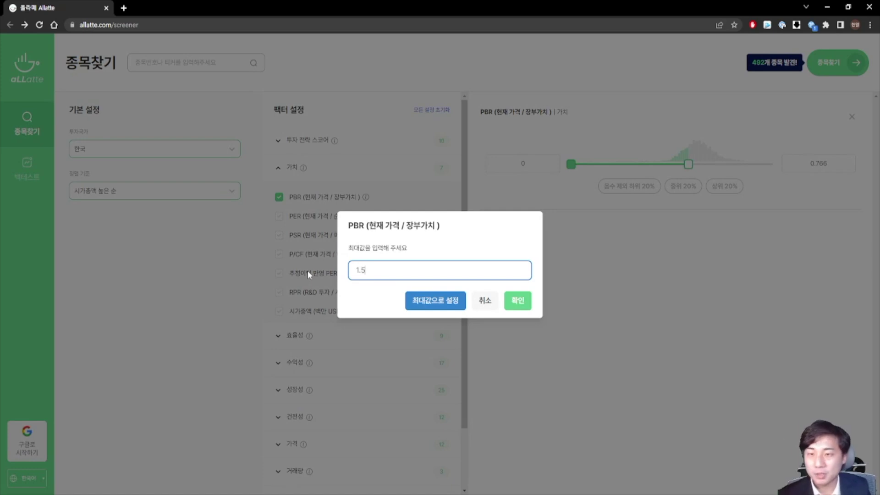
left_click(529, 305)
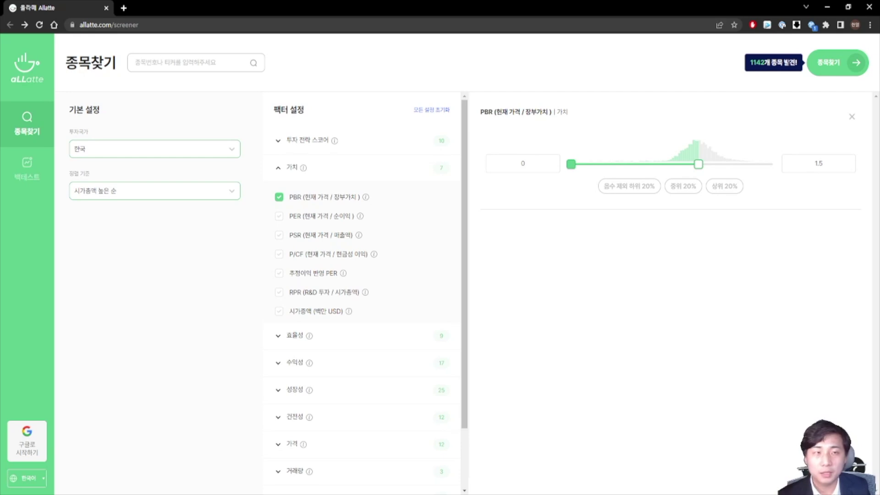
- Add the PER (현재 가격 / 순이익) value factor and set its maximum to 10
left_click(280, 216)
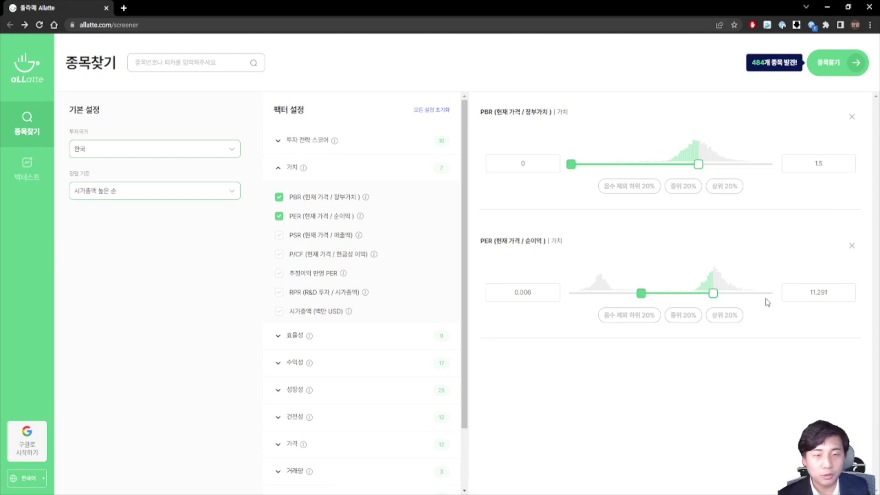
left_click(790, 301)
left_click_drag(416, 274, 294, 275)
type("10")
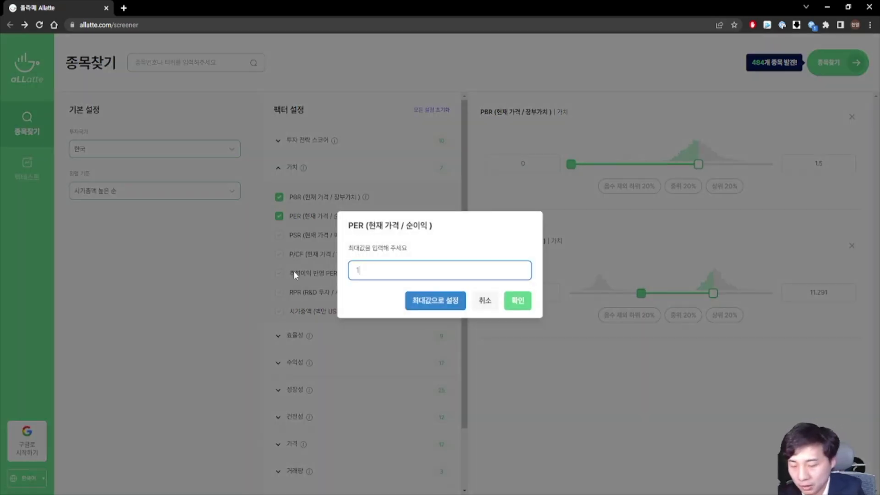
left_click(518, 301)
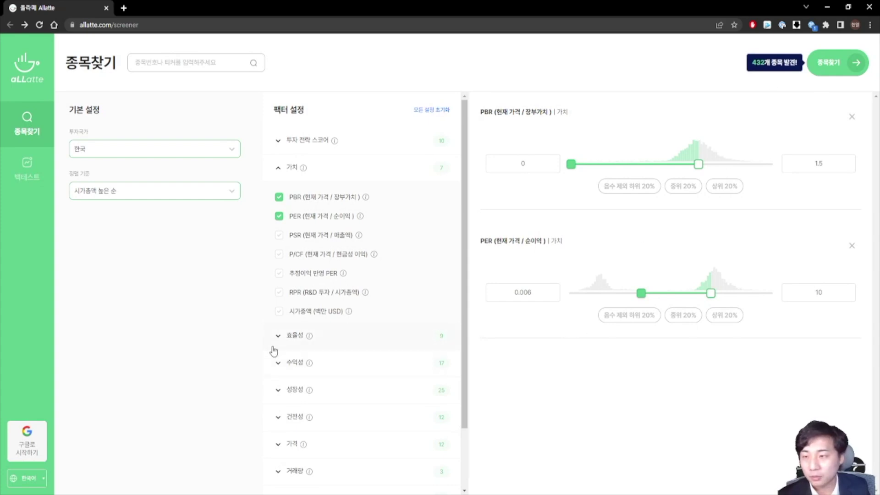
- Add the ROE (순이익 / 자본) profitability factor, filter it by value, and set its range to 10%–20%
left_click(278, 169)
left_click(278, 233)
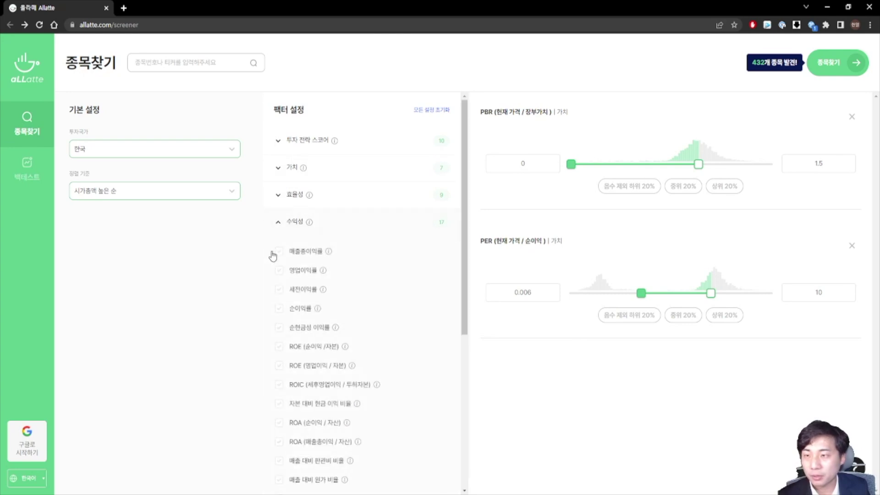
left_click(300, 350)
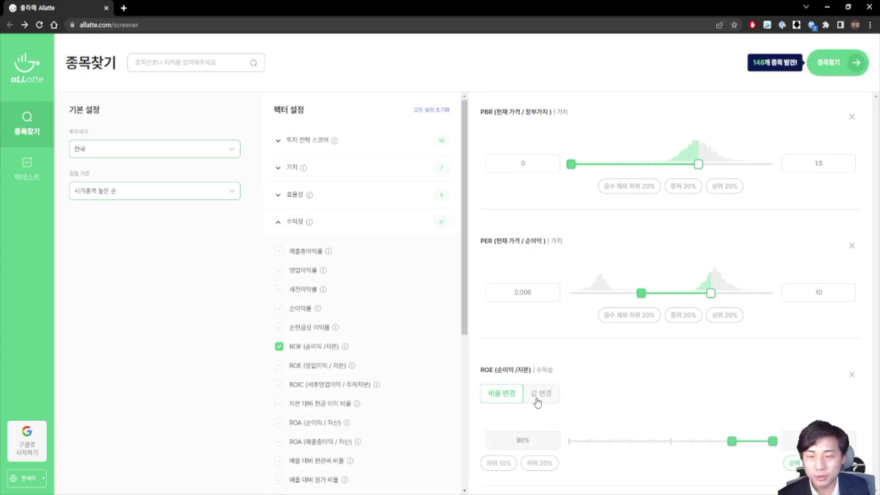
left_click(541, 393)
left_click(534, 441)
key("ctrl+a")
type("10")
left_click(517, 300)
left_click(816, 441)
key("ctrl+a")
type("20")
left_click(518, 301)
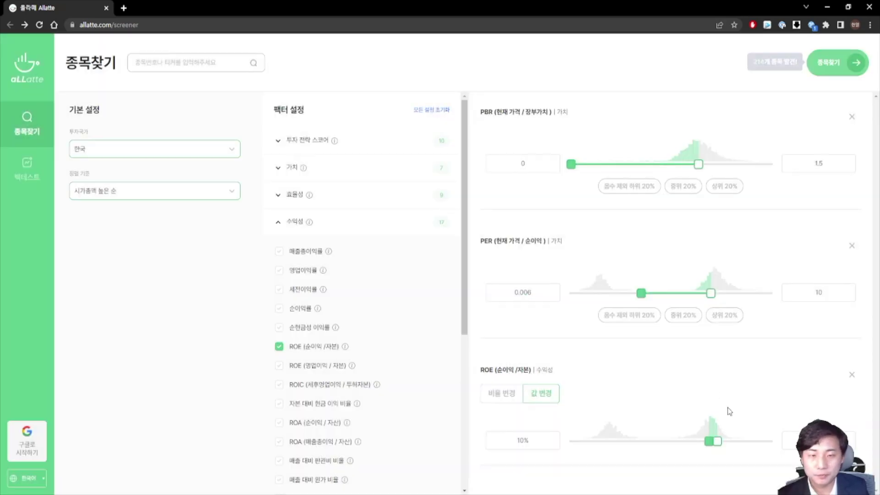
- Add the 12개월 수익률 (12-month return) factor from the price category
scroll(391, 398, "down", 5)
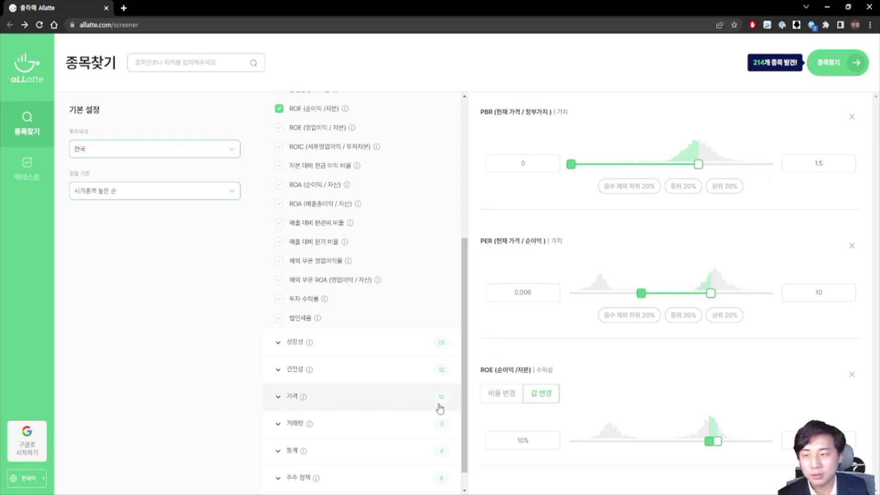
scroll(294, 311, "up", 3)
left_click(278, 144)
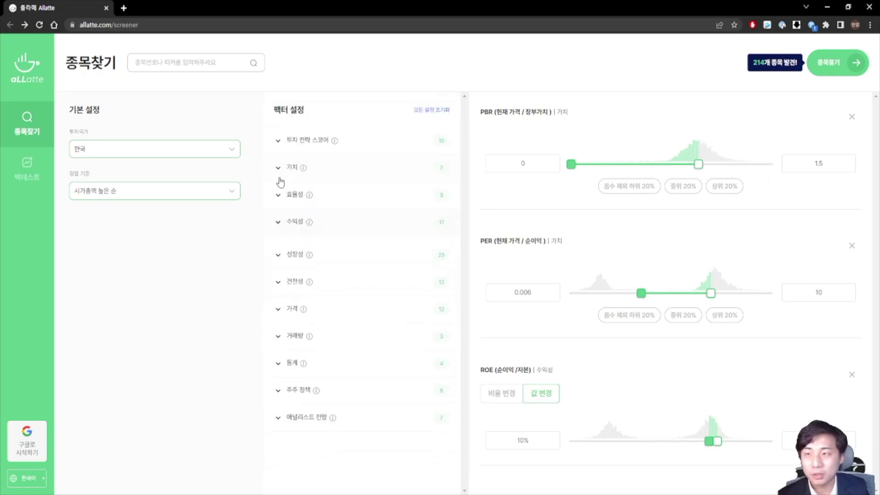
left_click(280, 304)
scroll(321, 284, "down", 3)
left_click(306, 216)
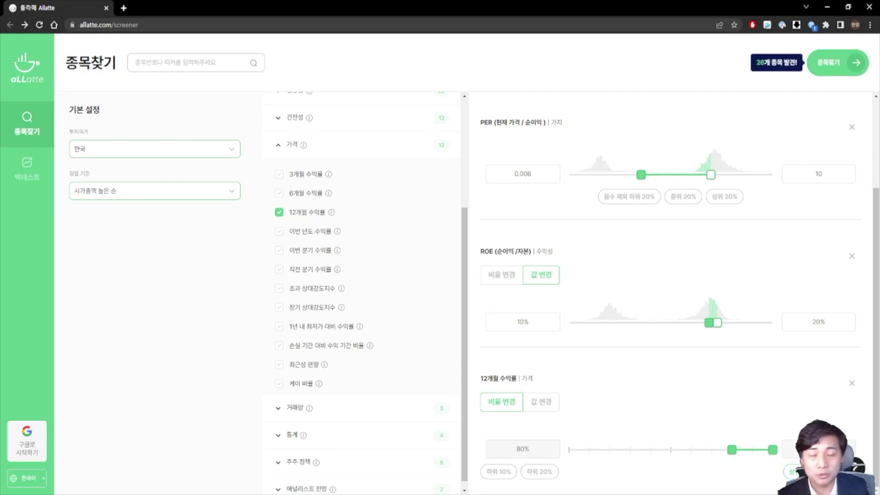
- Run the stock search with the PBR, PER, ROE and 12-month return filters and review the result list
left_click(845, 66)
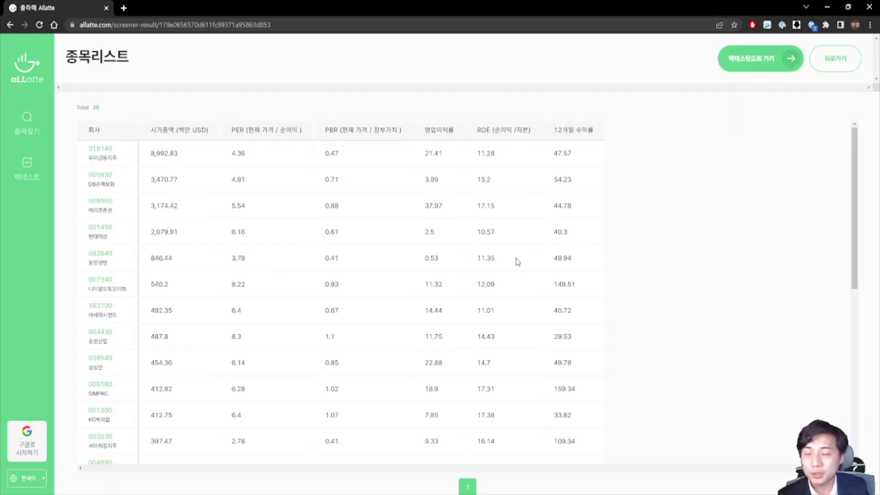
mouse_move(245, 164)
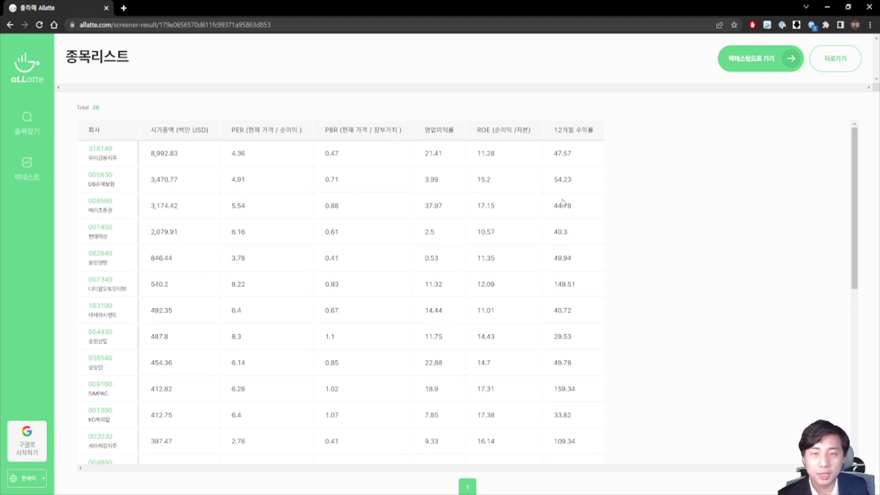
scroll(563, 202, "down", 3)
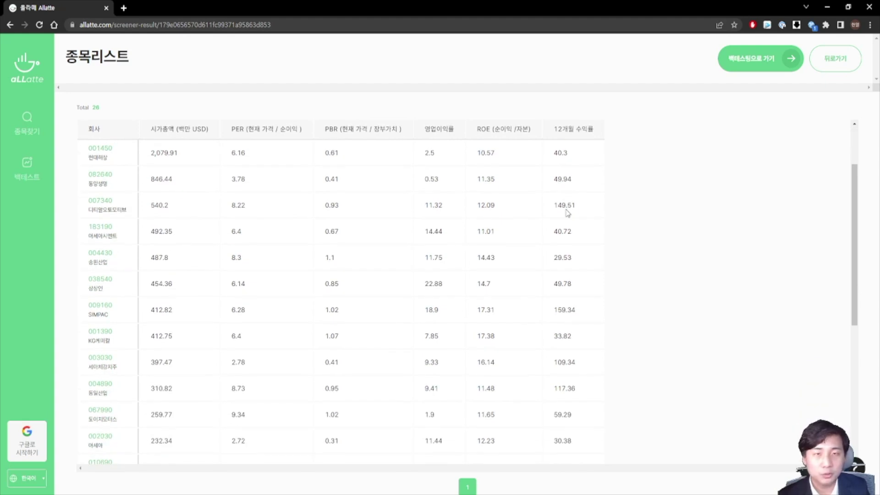
scroll(568, 228, "down", 6)
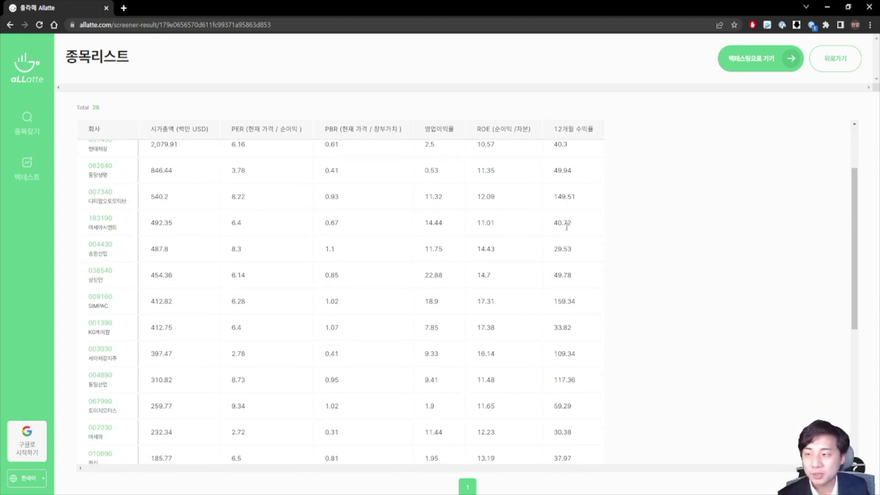
scroll(268, 232, "up", 8)
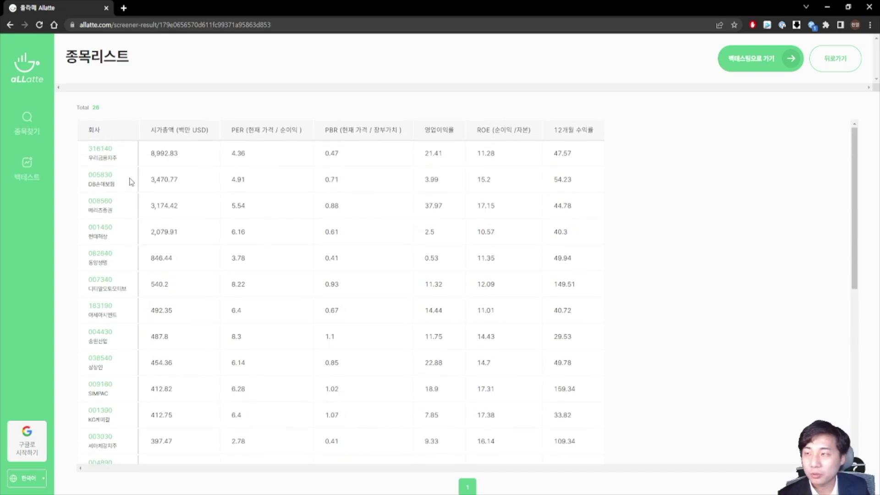
- View the detail page of 우리금융지주 (316140), close it, and look over the result list again
left_click(103, 159)
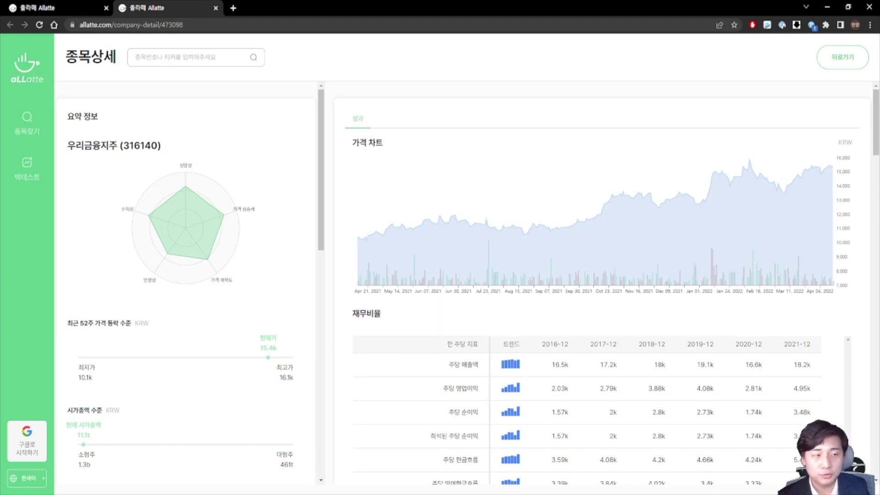
key("ctrl+w")
scroll(212, 216, "down", 5)
scroll(212, 216, "up", 5)
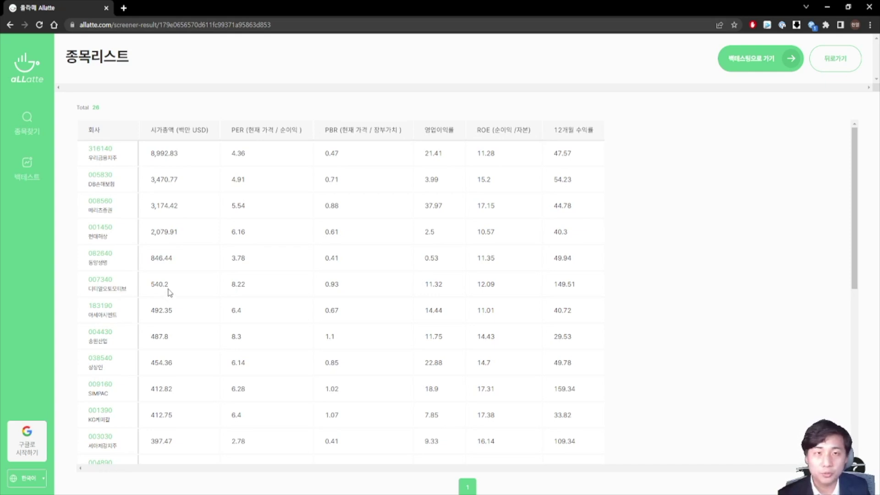
- Return to the screener settings and change the investment country to 미국
left_click(836, 59)
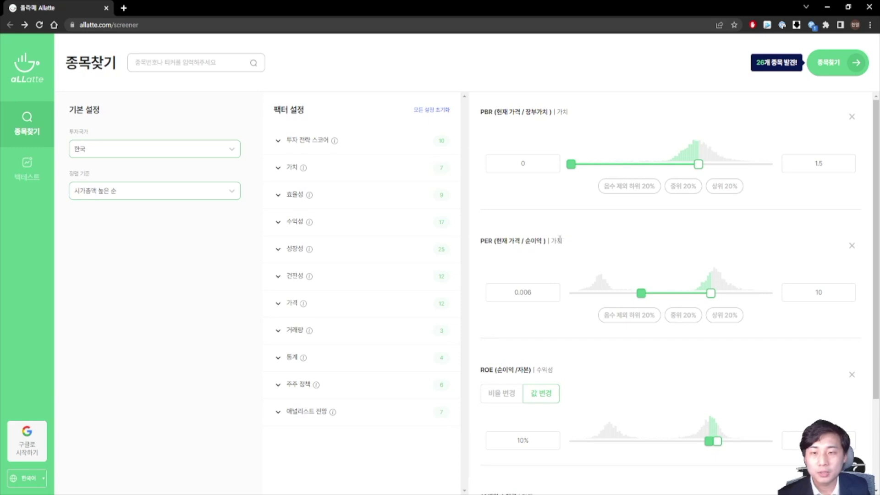
scroll(567, 230, "down", 3)
scroll(537, 294, "up", 3)
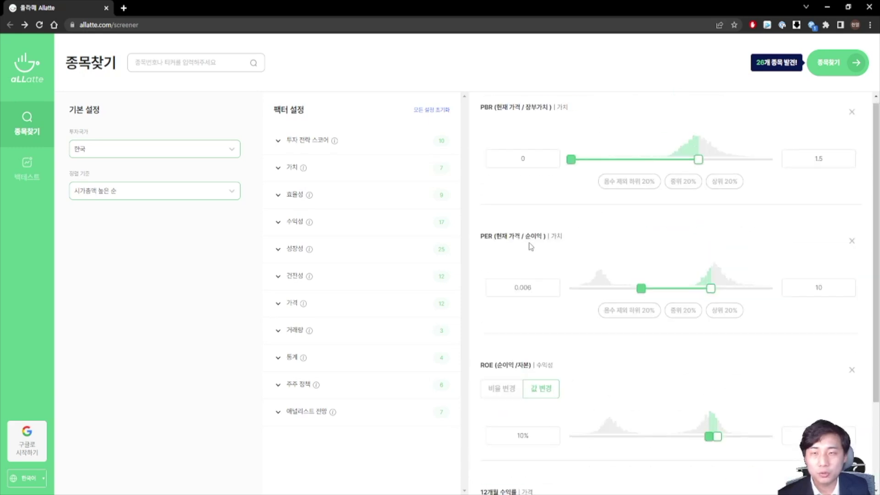
left_click(203, 151)
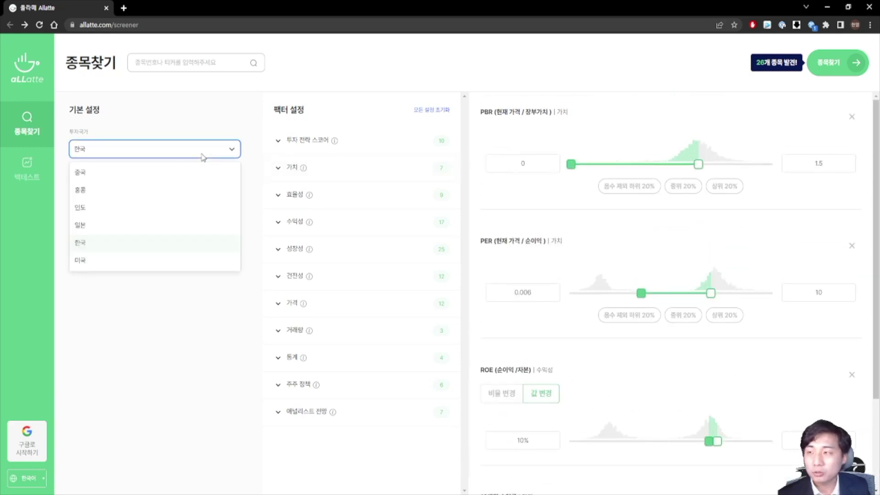
left_click(81, 260)
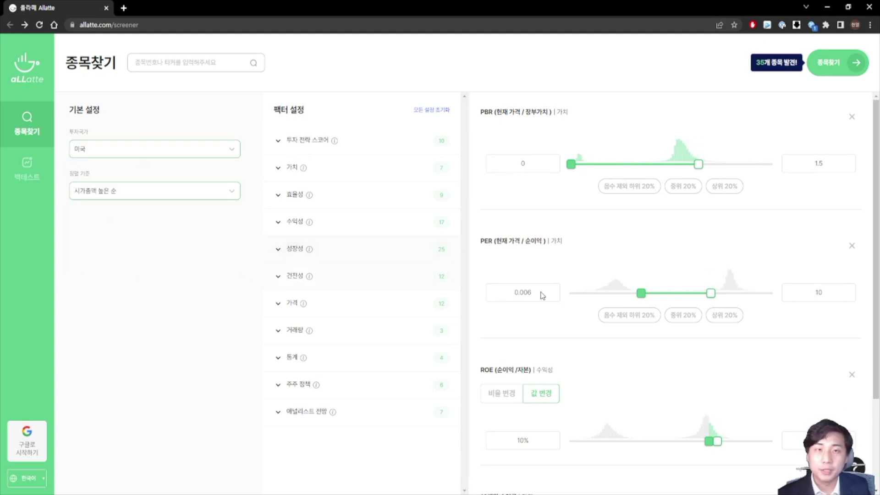
- Run the stock search for 미국 with the existing PBR, PER, ROE and 12-month return filters and review the result list
scroll(678, 326, "down", 3)
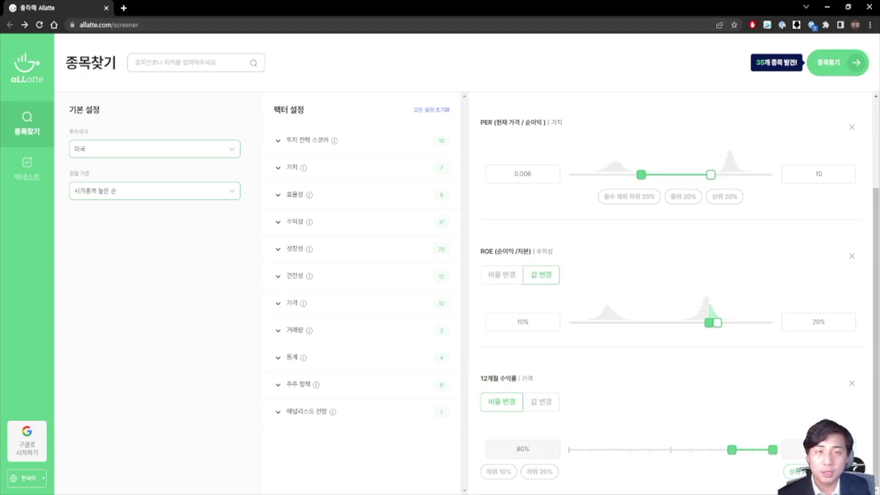
left_click(835, 62)
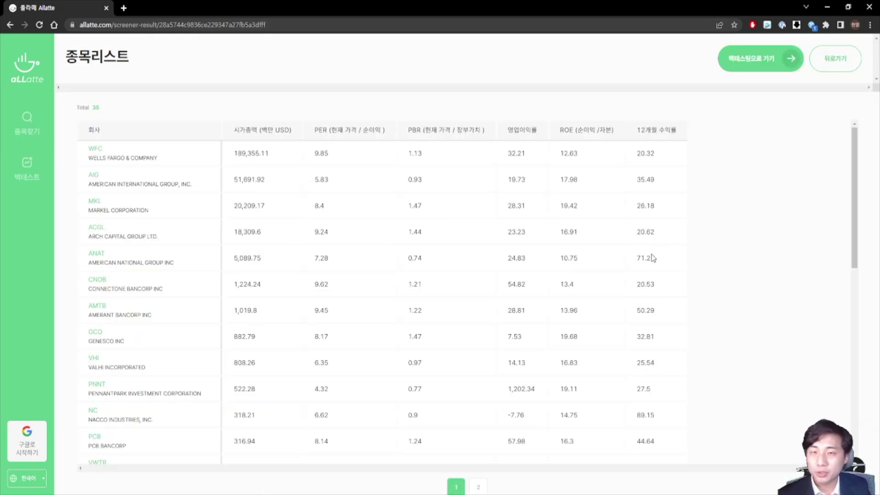
scroll(626, 285, "down", 3)
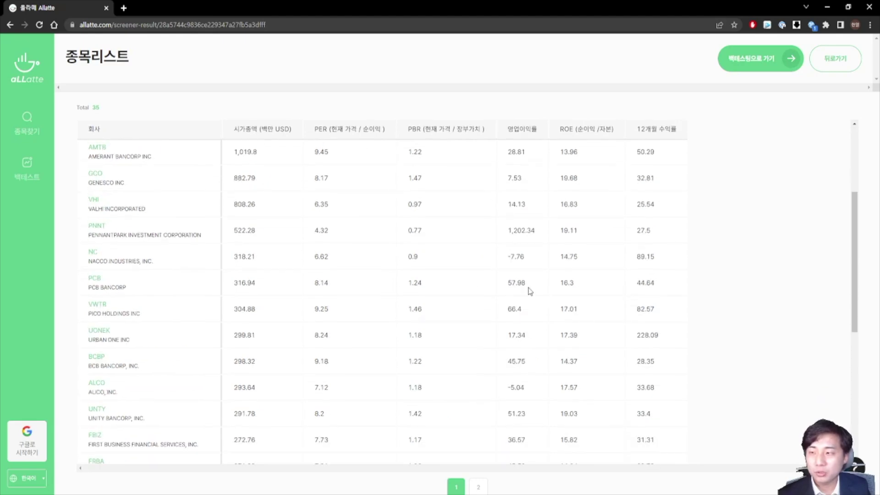
scroll(475, 268, "down", 5)
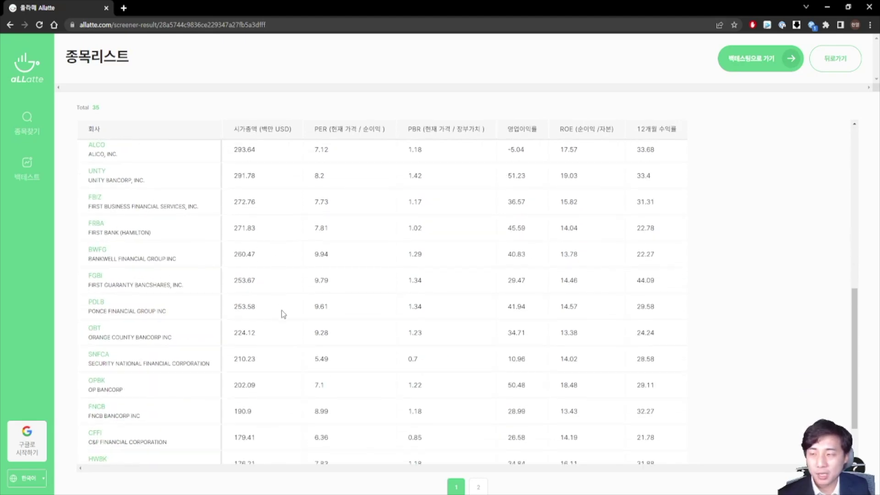
scroll(320, 314, "down", 2)
- Return to the screener settings, change the investment country to 중국 and run the stock search
left_click(842, 62)
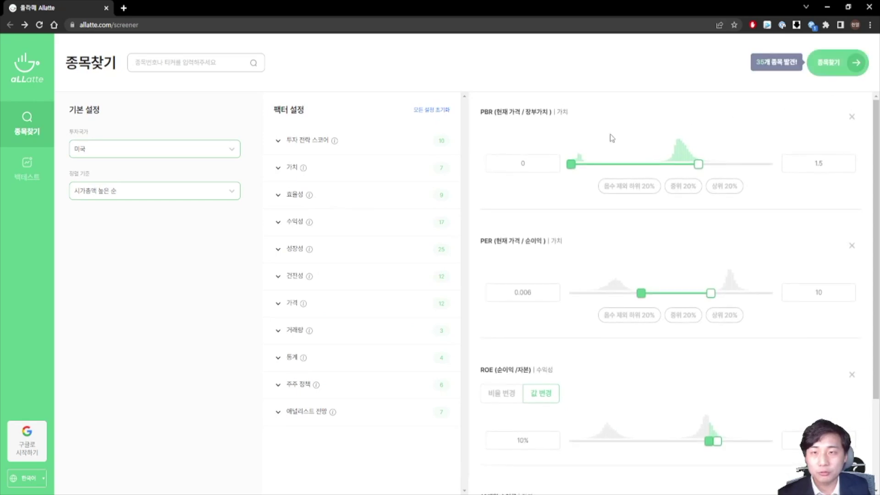
scroll(637, 368, "down", 3)
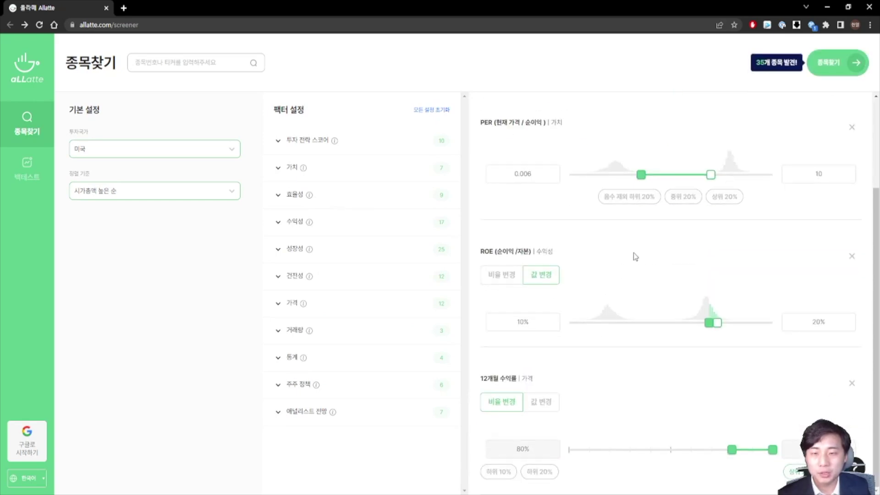
left_click(109, 150)
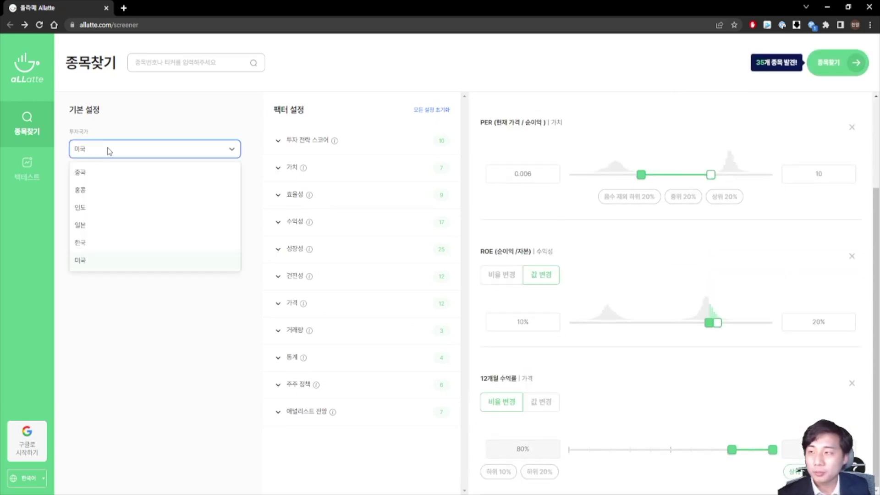
left_click(80, 173)
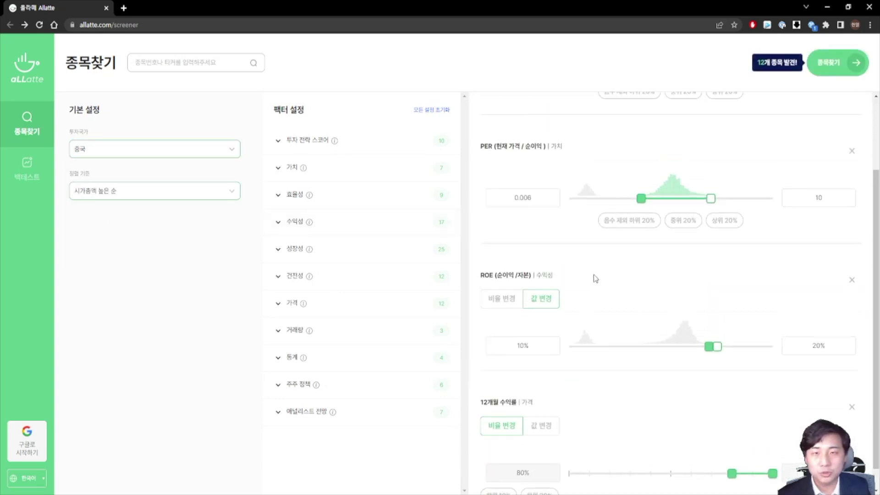
left_click(848, 72)
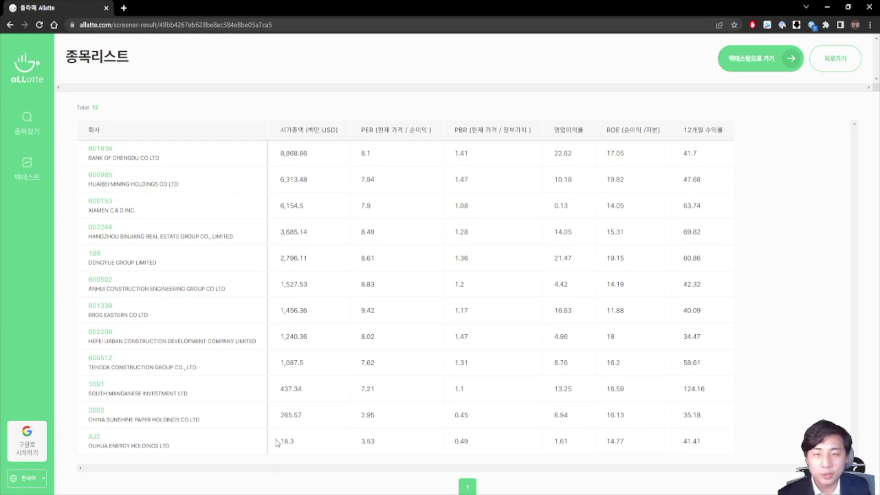
- Go back from the Chinese result list to the screener settings and look over the available investment countries
left_click(843, 60)
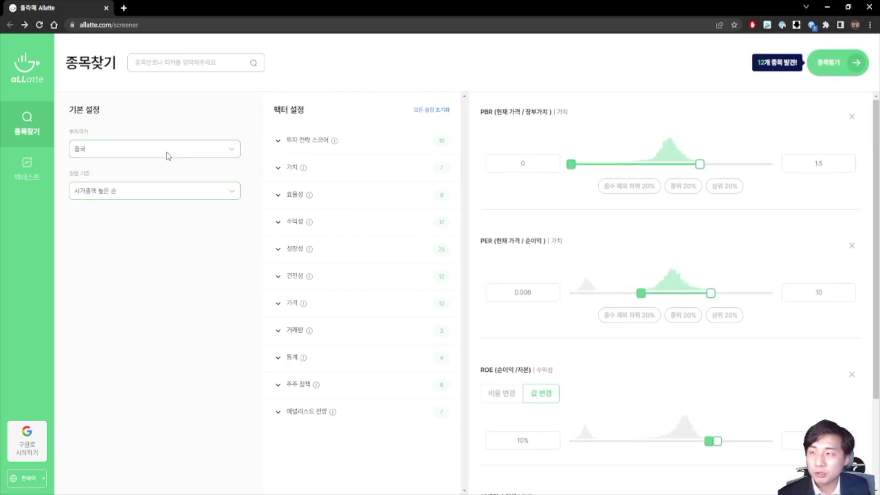
left_click(168, 155)
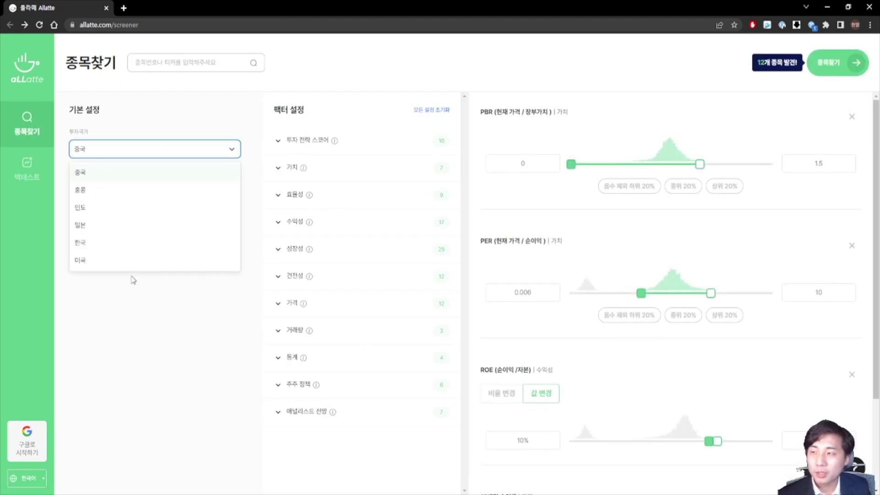
left_click(180, 311)
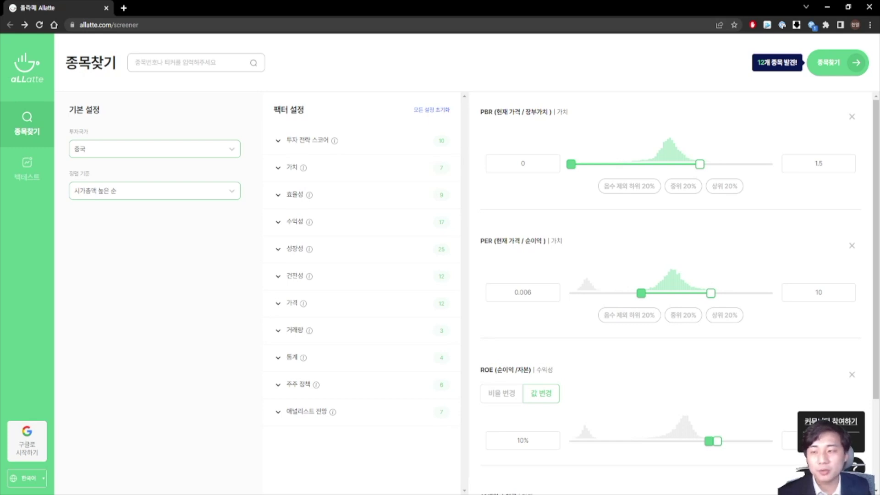
- View the Slack community invitation page and the 올라떼 customer survey page, returning to the Allatte tab after each
left_click(831, 422)
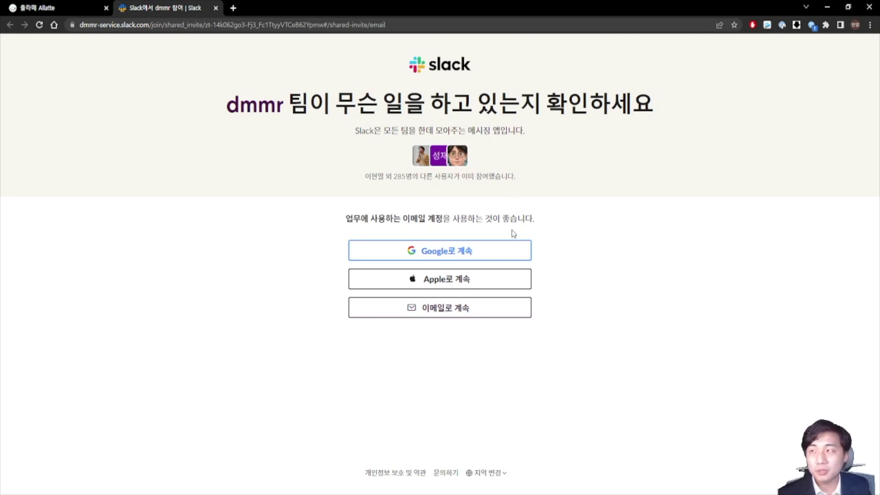
left_click(59, 11)
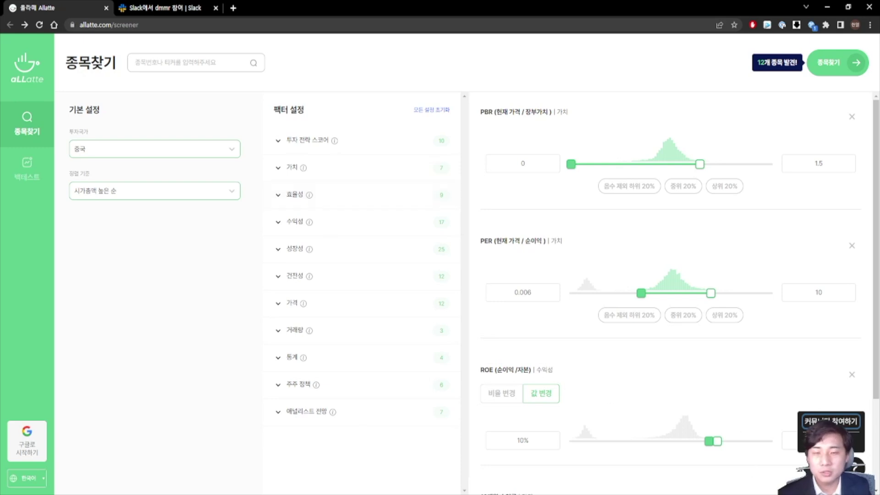
left_click(831, 421)
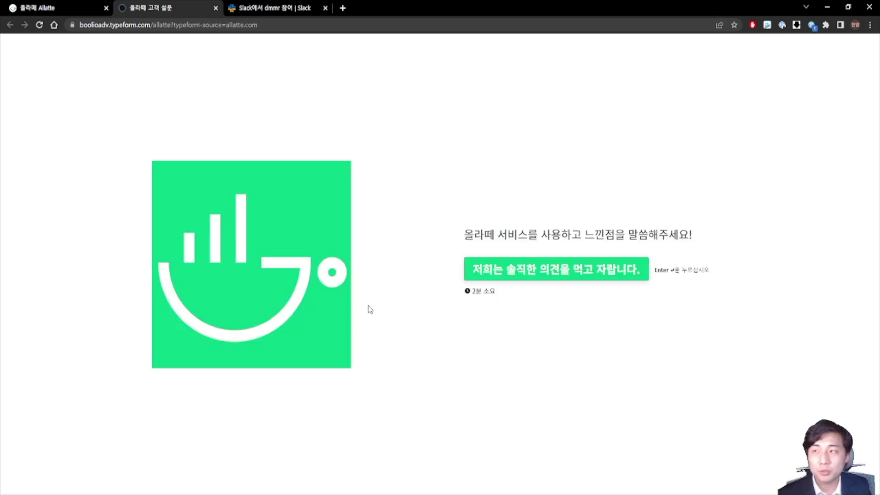
left_click(46, 9)
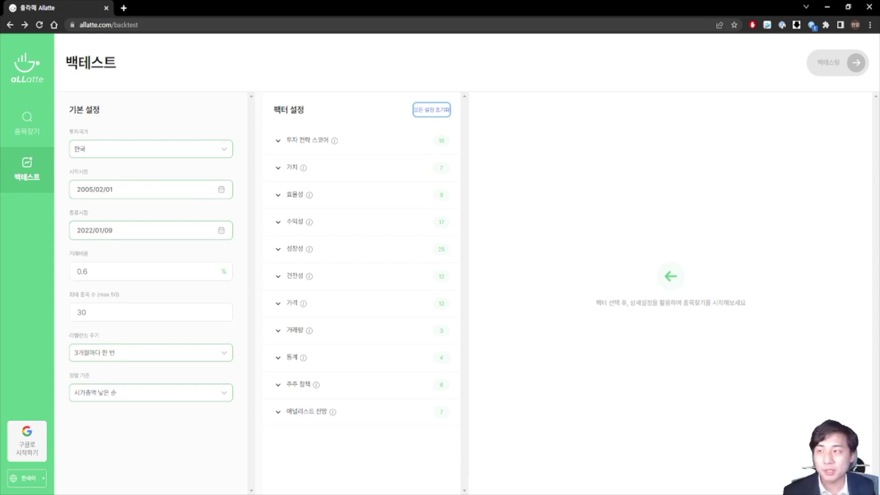
- Look over the backtest's investment country options and set the rebalancing cycle to 1년마다 한 번
left_click(215, 153)
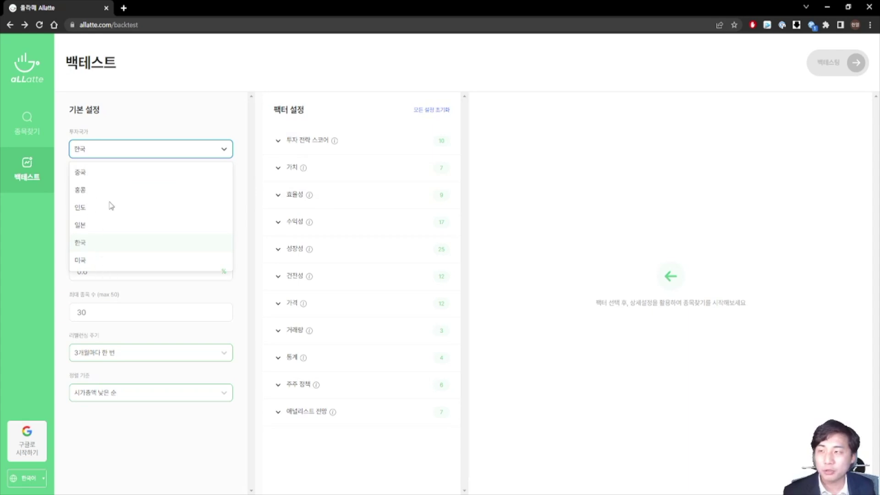
left_click(148, 129)
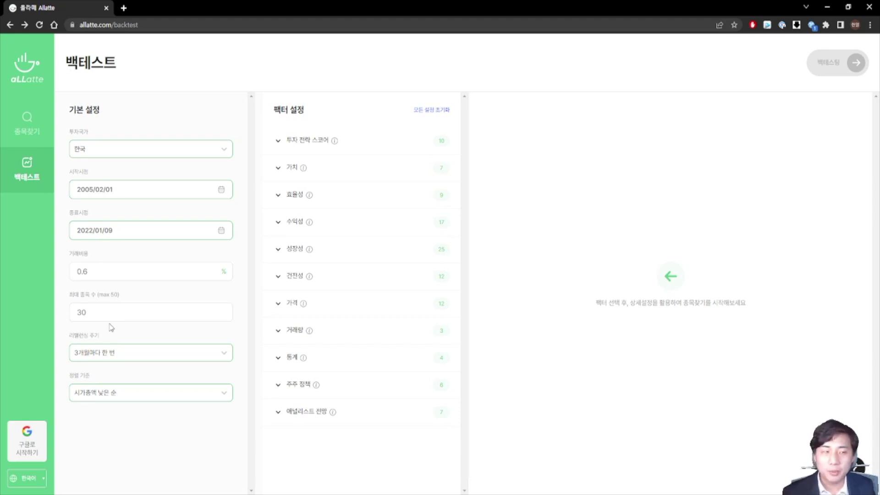
left_click(196, 359)
left_click(145, 376)
left_click(170, 361)
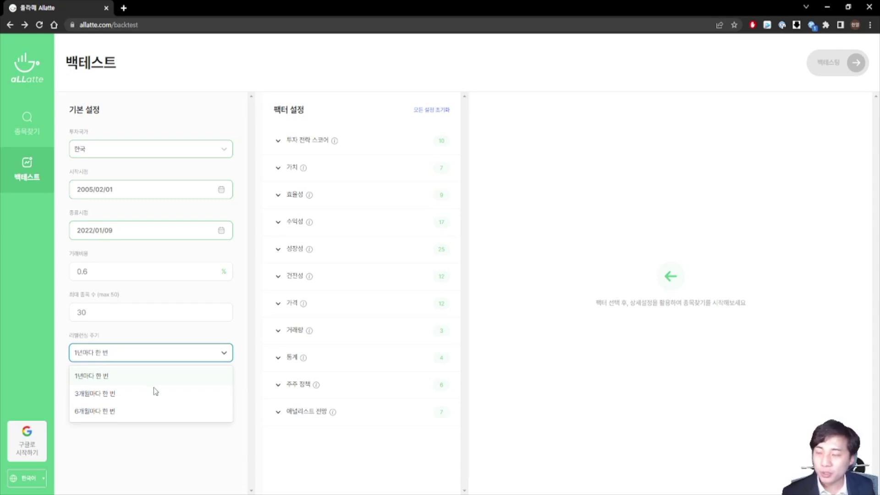
left_click(162, 452)
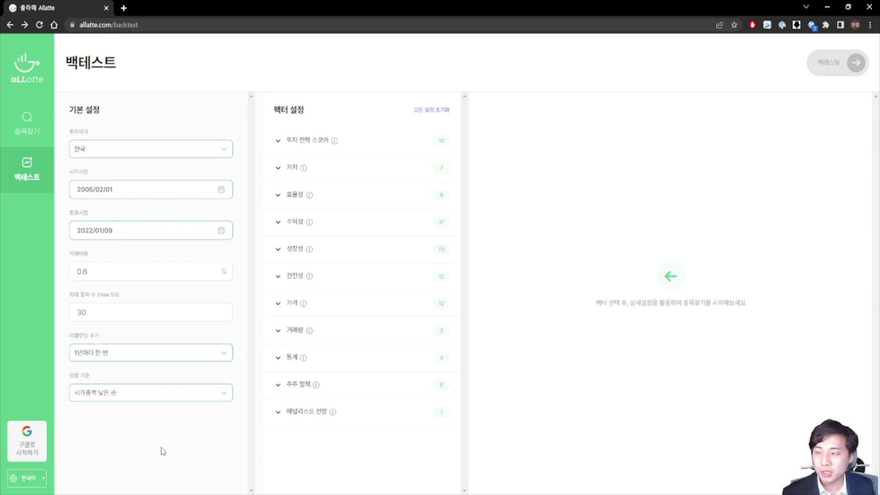
- Set the backtest's sorting criterion to 시가총액 높은 순
left_click(151, 393)
left_click(123, 416)
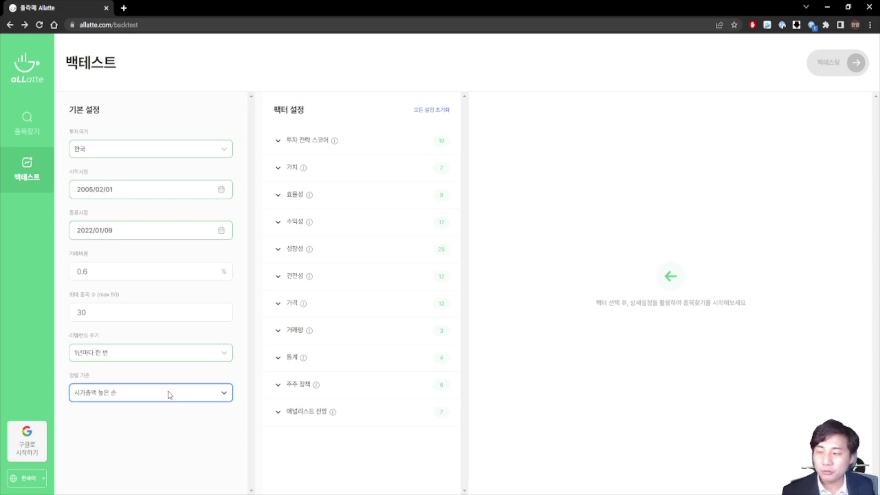
left_click(155, 399)
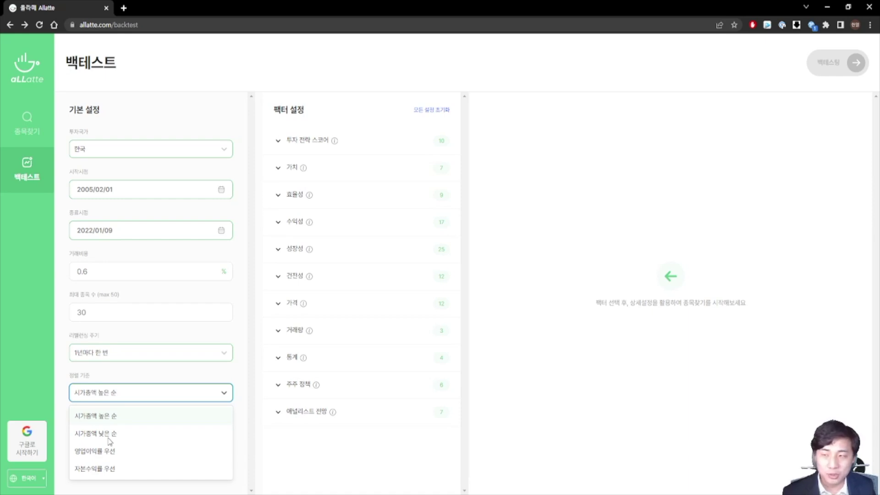
left_click(105, 416)
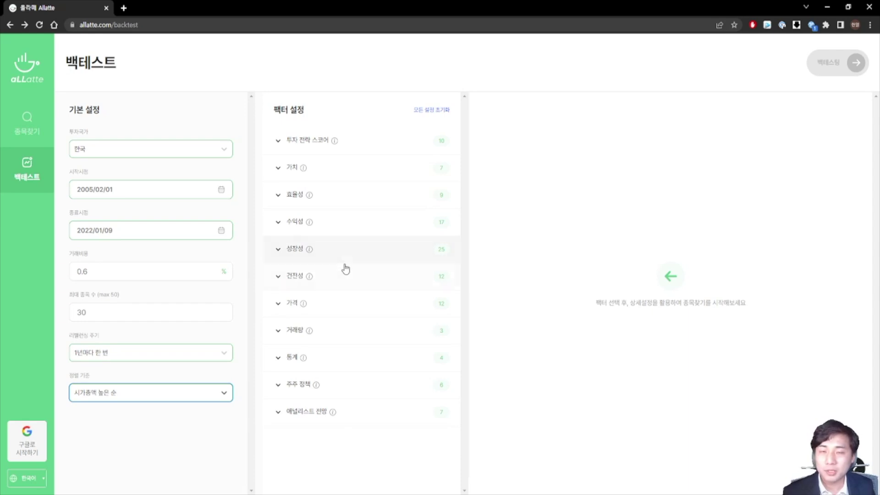
- Add the 벤저민 그레이엄 가치 스코어 factor from the investment strategy scores and set its value range from 7 to MAX
left_click(278, 147)
left_click(279, 171)
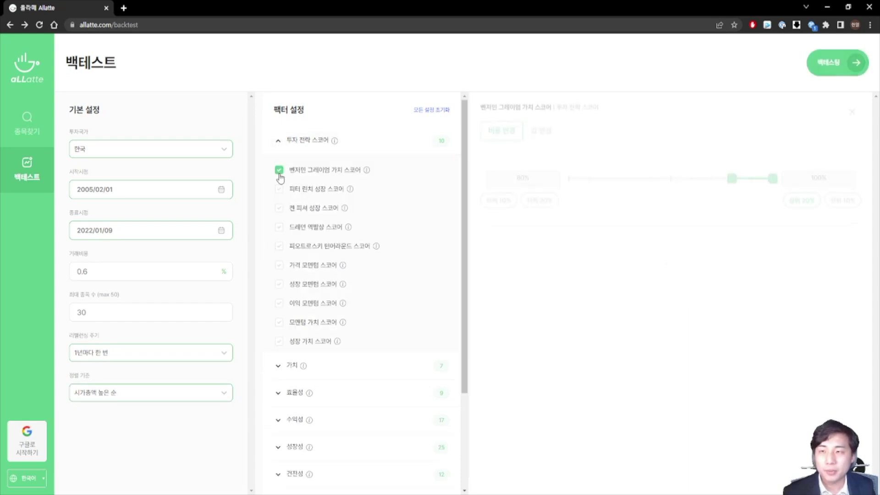
left_click(541, 136)
left_click_drag(714, 184, 806, 191)
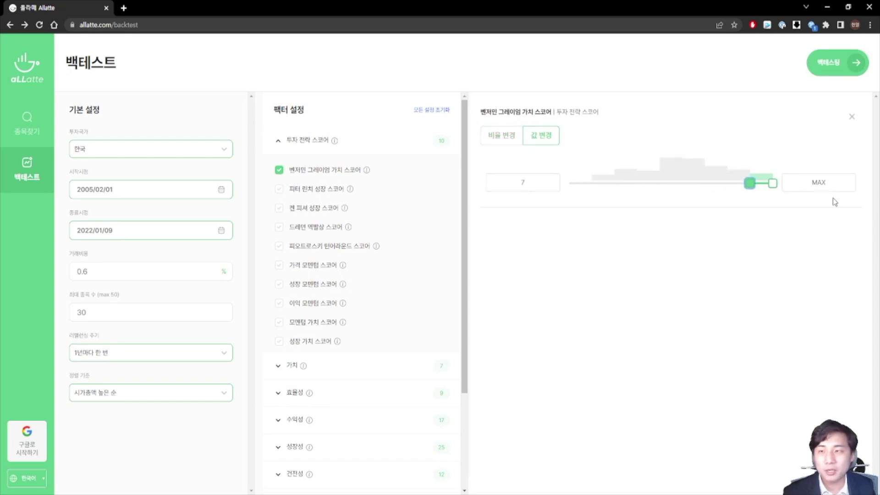
- Check the maximum number of stocks, then run the backtest for 한국 and review its performance summary
double_click(92, 312)
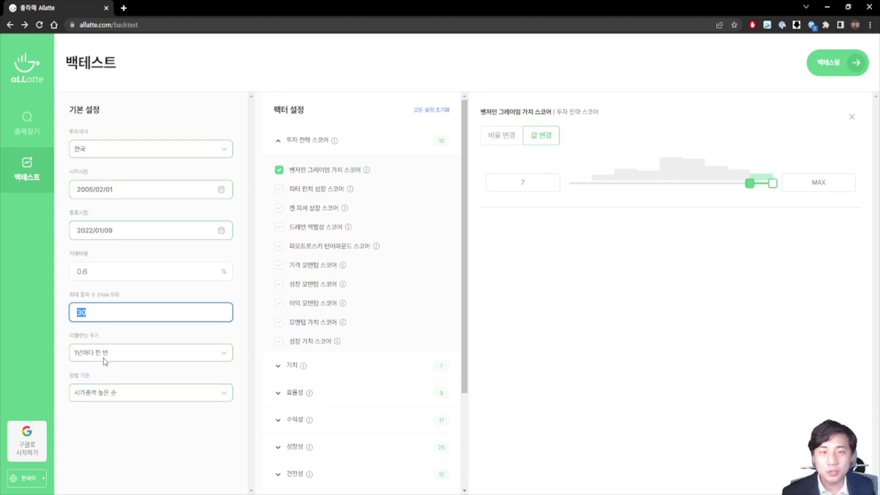
left_click(114, 375)
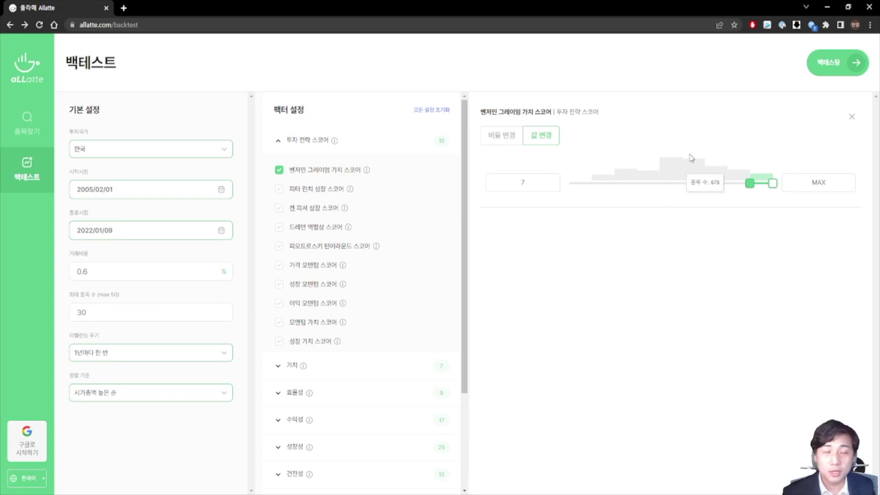
left_click(846, 75)
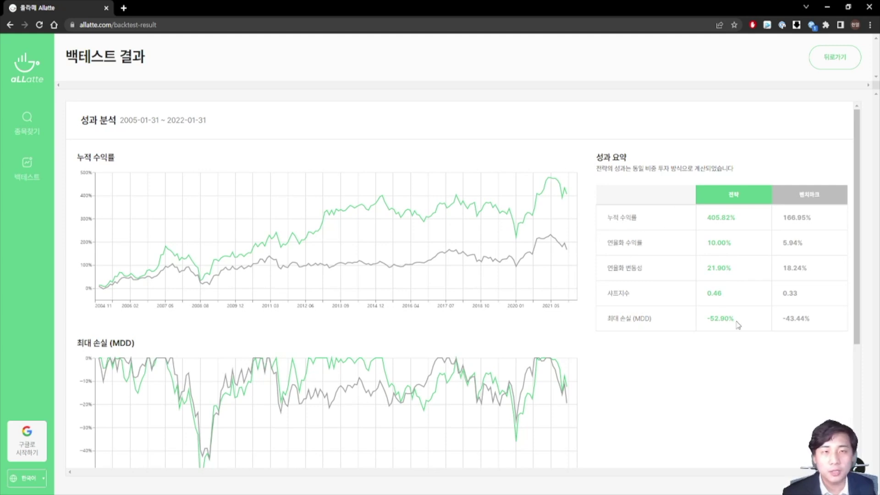
- Return to the backtest settings, change the sorting criterion to 시가총액 낮은 순 and rerun the backtest
left_click(828, 65)
left_click(136, 392)
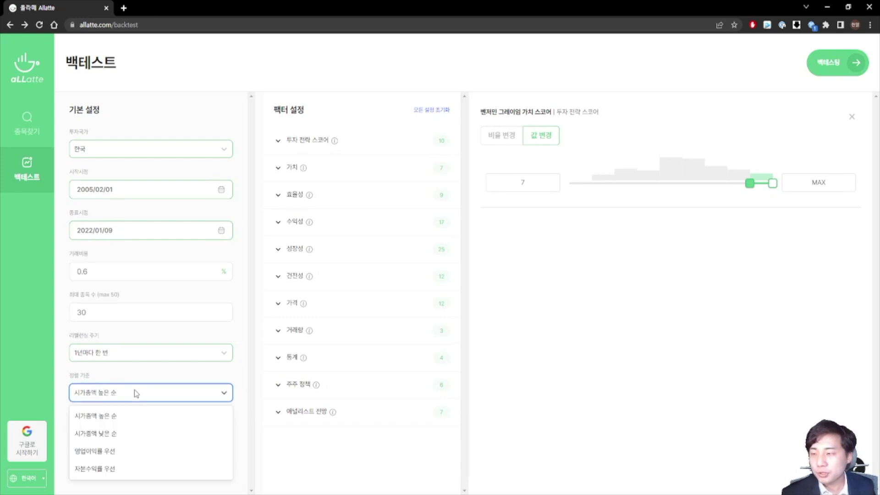
left_click(103, 433)
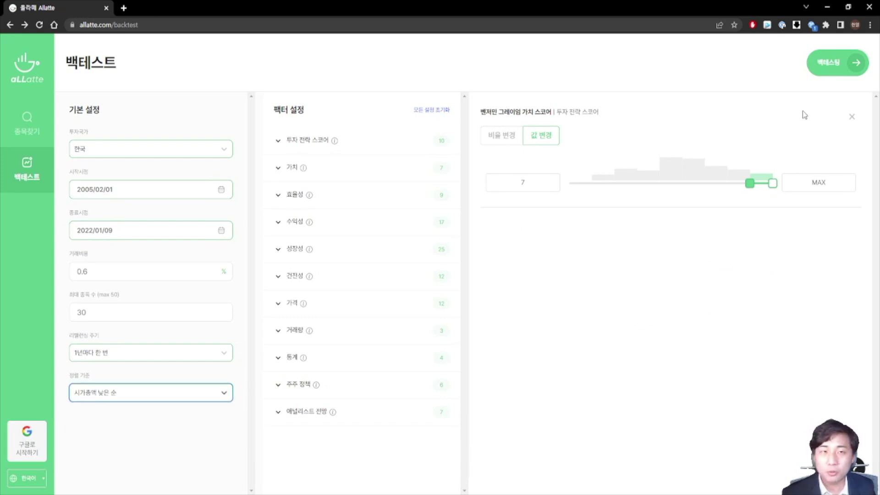
left_click(841, 77)
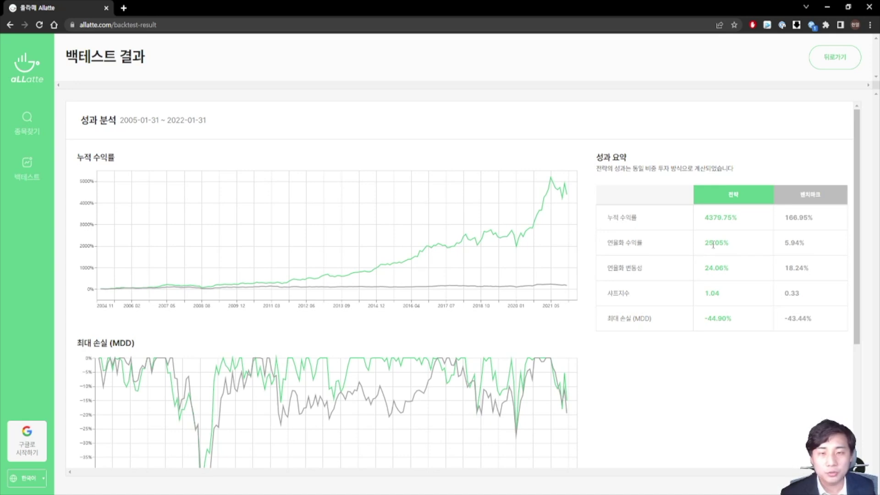
- Change the backtest's investment country to 중국, rerun it and compare the strategy's annualized return with the benchmark's
left_click(835, 57)
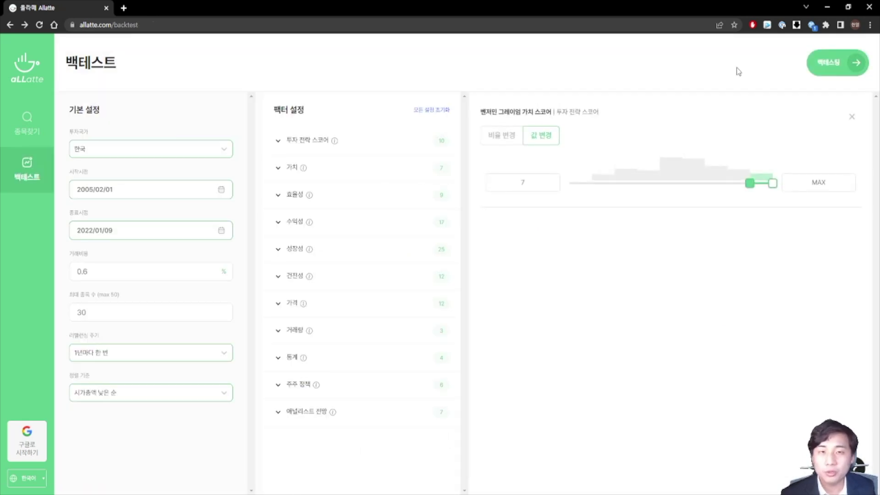
left_click(101, 155)
left_click(86, 179)
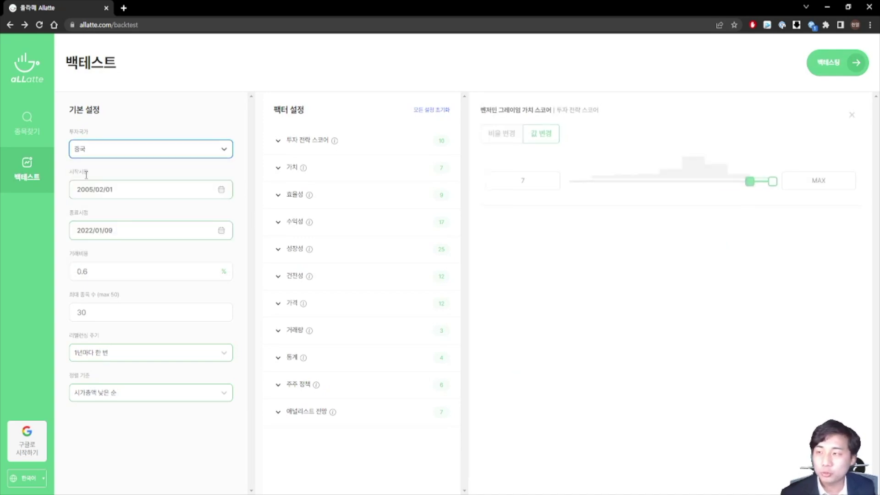
left_click(827, 64)
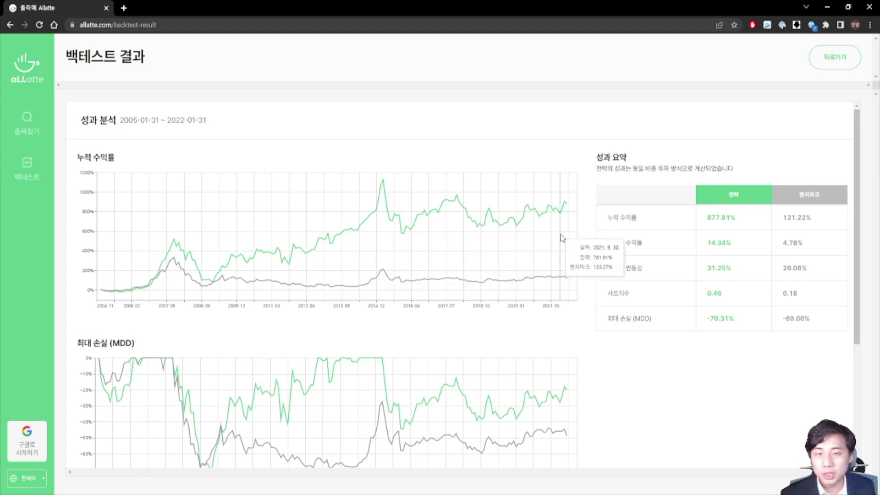
double_click(810, 251)
left_click(746, 251)
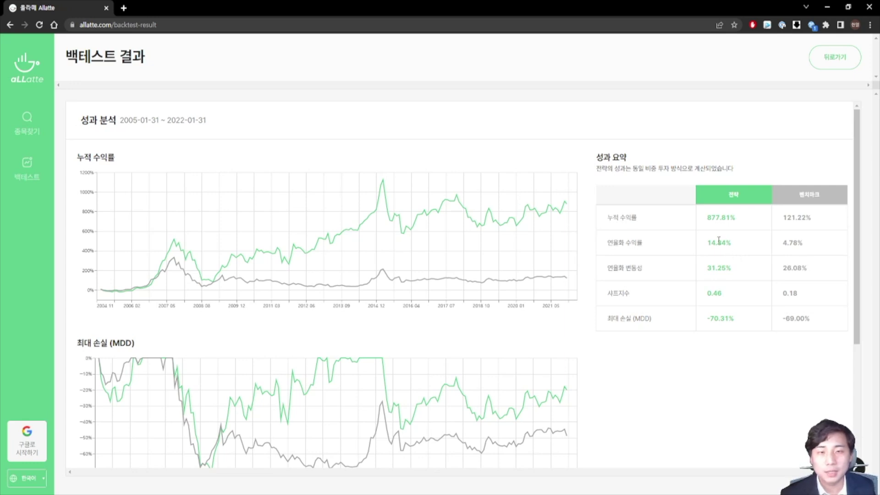
- Return to the backtest settings, remove the 벤저민 그레이엄 가치 스코어 factor and set the investment country to 한국
left_click(842, 68)
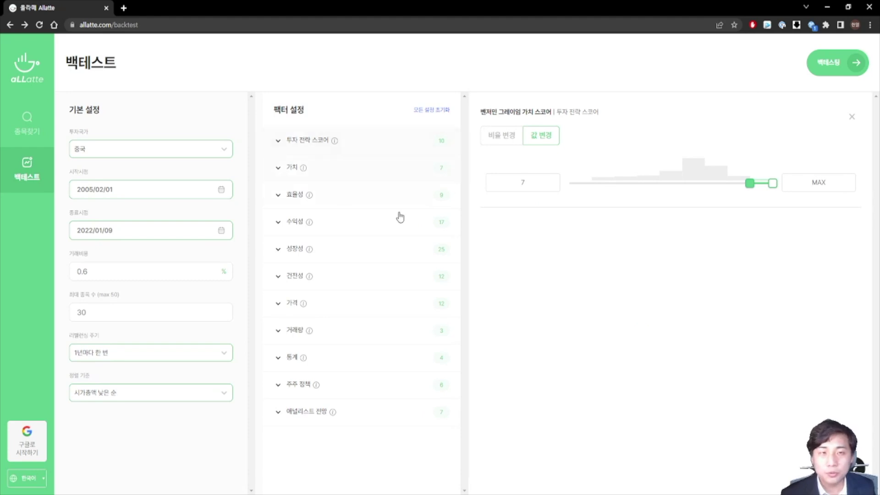
left_click(852, 116)
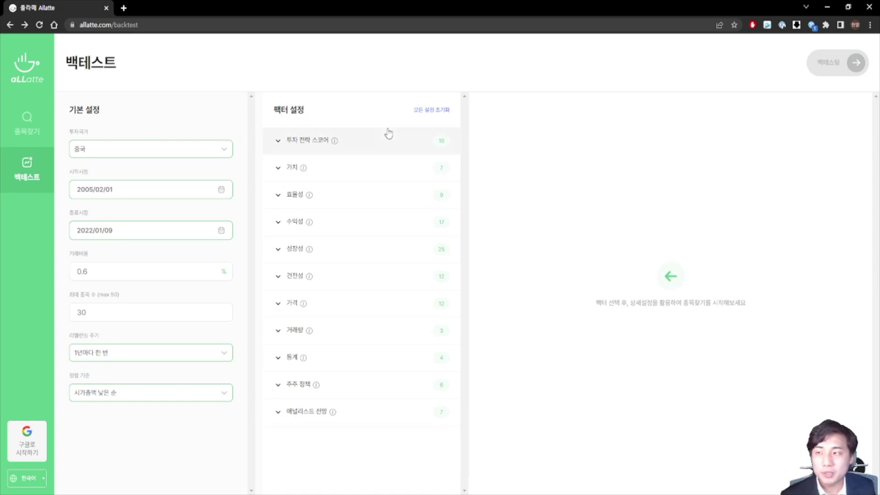
left_click(111, 151)
left_click(87, 245)
- Add the PBR (현재 가격 / 장부가치) value factor and set its maximum to 1.5
left_click(278, 167)
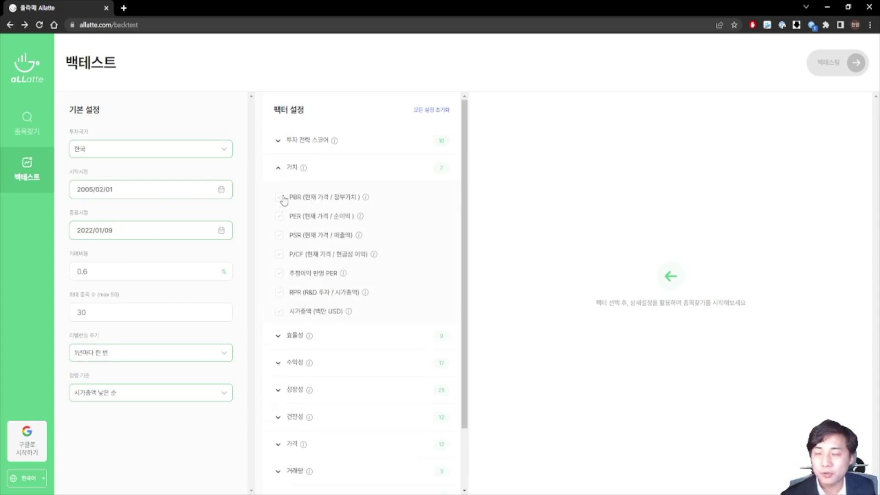
left_click(279, 197)
left_click(843, 168)
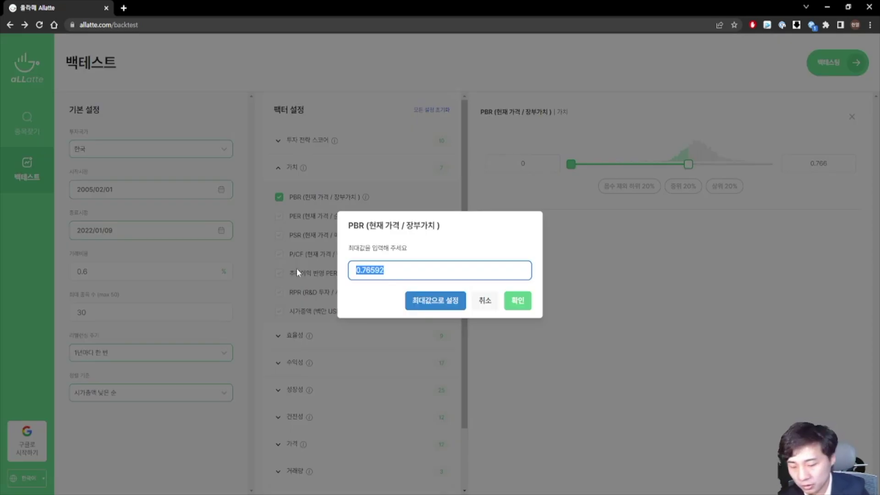
type("1.5")
left_click(517, 301)
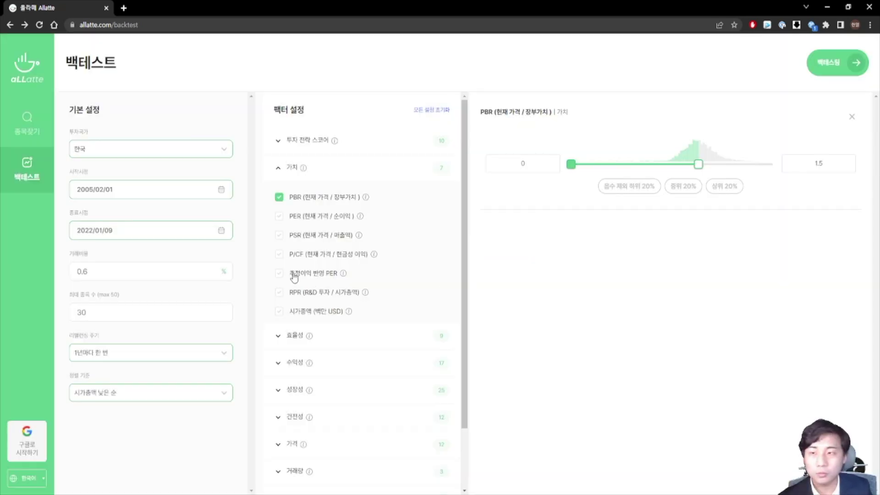
- Add the PER (현재 가격 / 순이익) value factor and set its maximum to 10
left_click(279, 215)
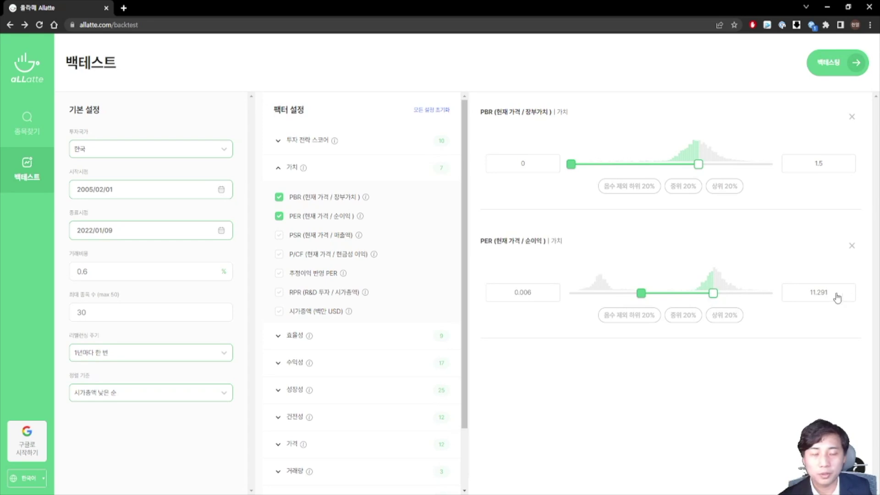
left_click(819, 299)
type("10")
key("Return")
- Add the ROE (순이익 /자본) factor from the 수익성 category and review the remaining factors
left_click(281, 363)
scroll(375, 360, "down", 3)
left_click(306, 331)
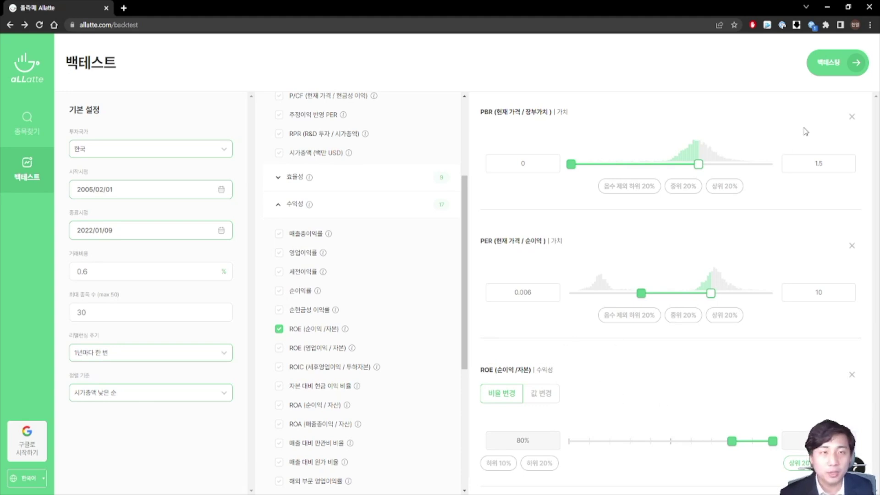
scroll(357, 301, "down", 5)
scroll(363, 304, "up", 6)
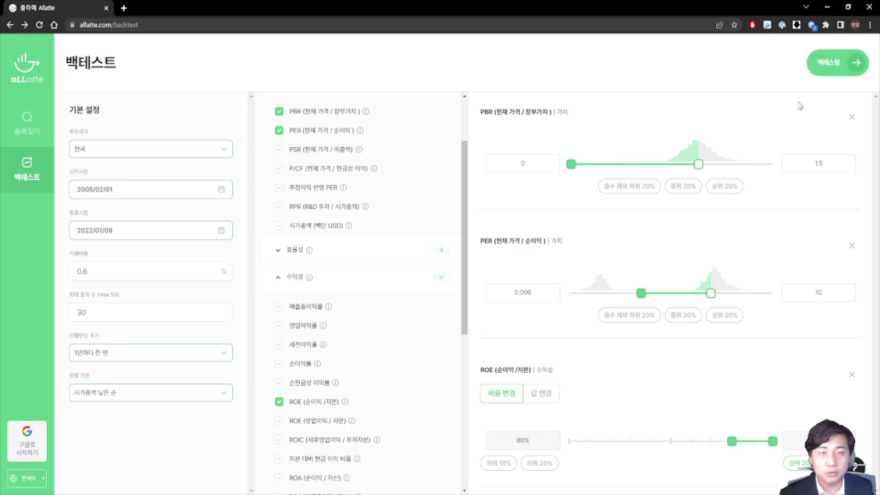
- Run the backtest with the PBR, PER and ROE factors and compare the strategy's annualized return with the benchmark's
left_click(836, 77)
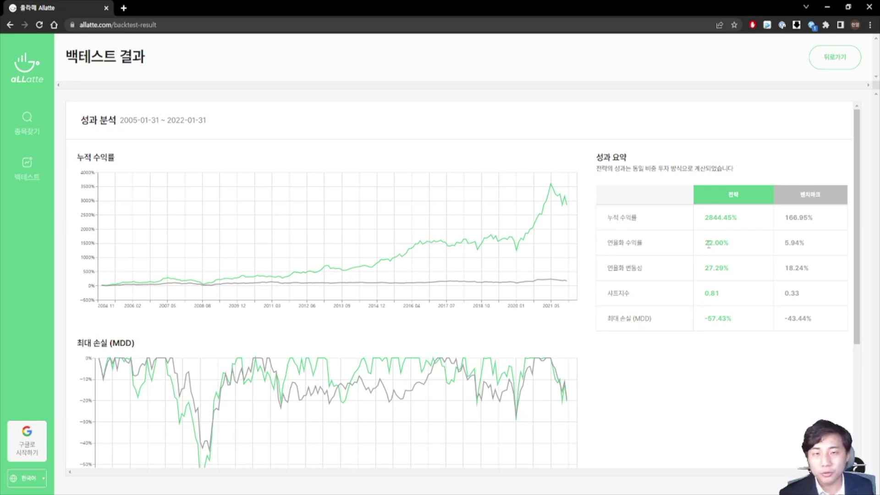
left_click_drag(706, 243, 752, 243)
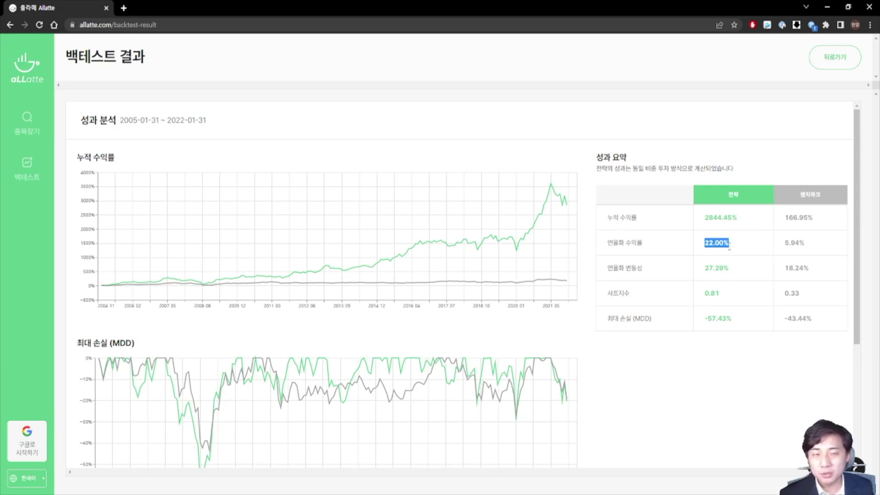
left_click(786, 253)
left_click_drag(813, 250, 784, 248)
left_click(797, 257)
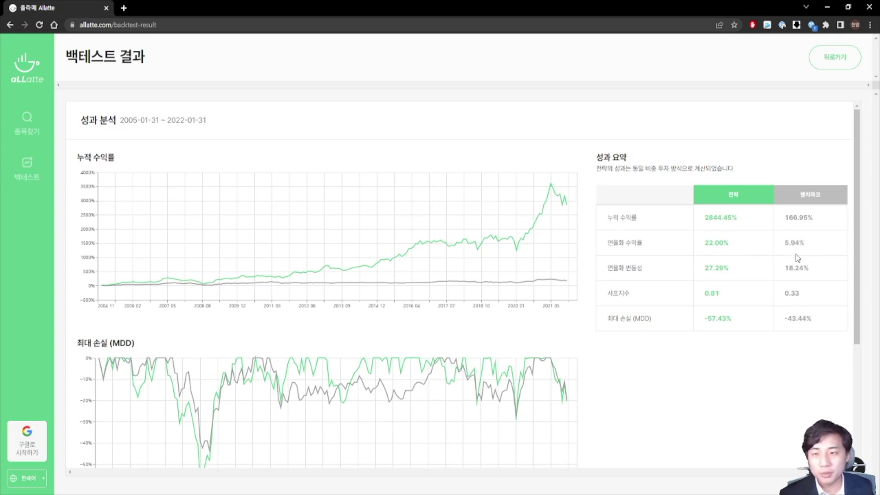